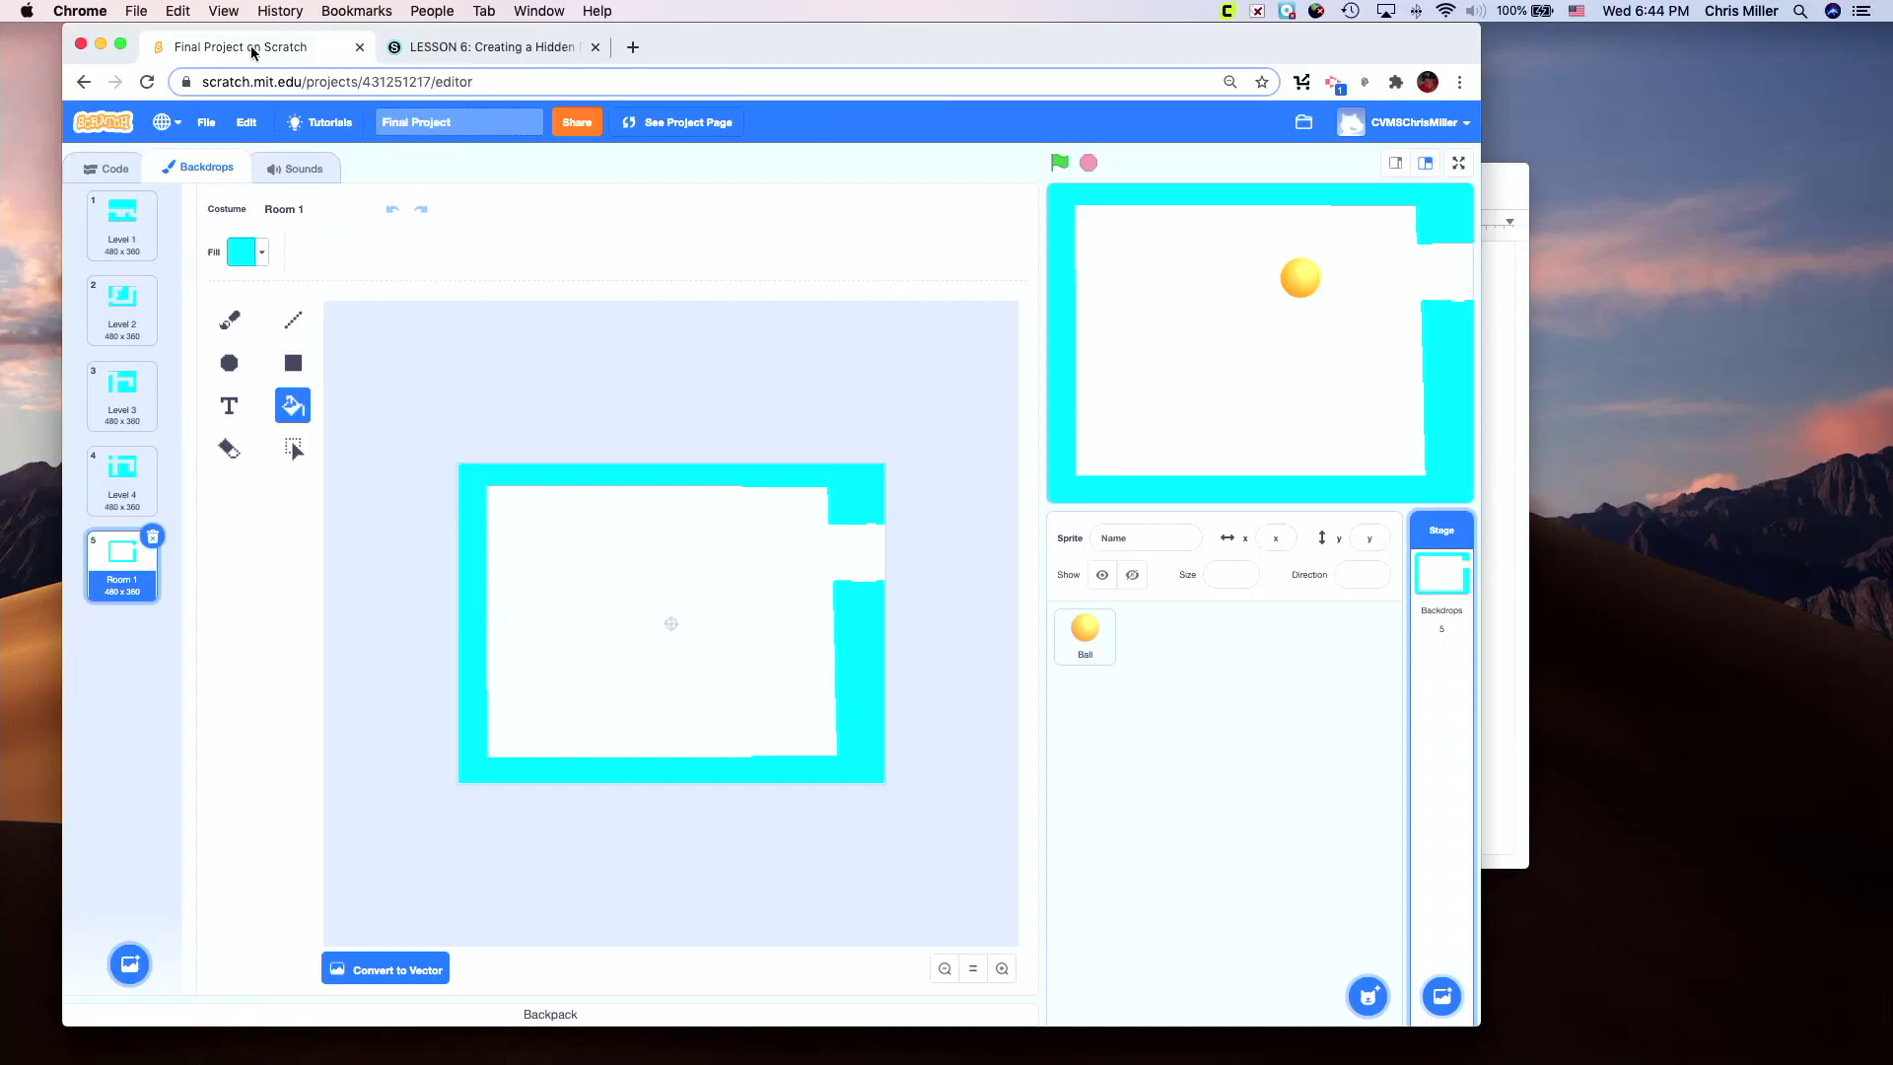
Read through the Hidden Room lesson page in the browser.
{"action": "left_click", "coordinate": [471, 49]}
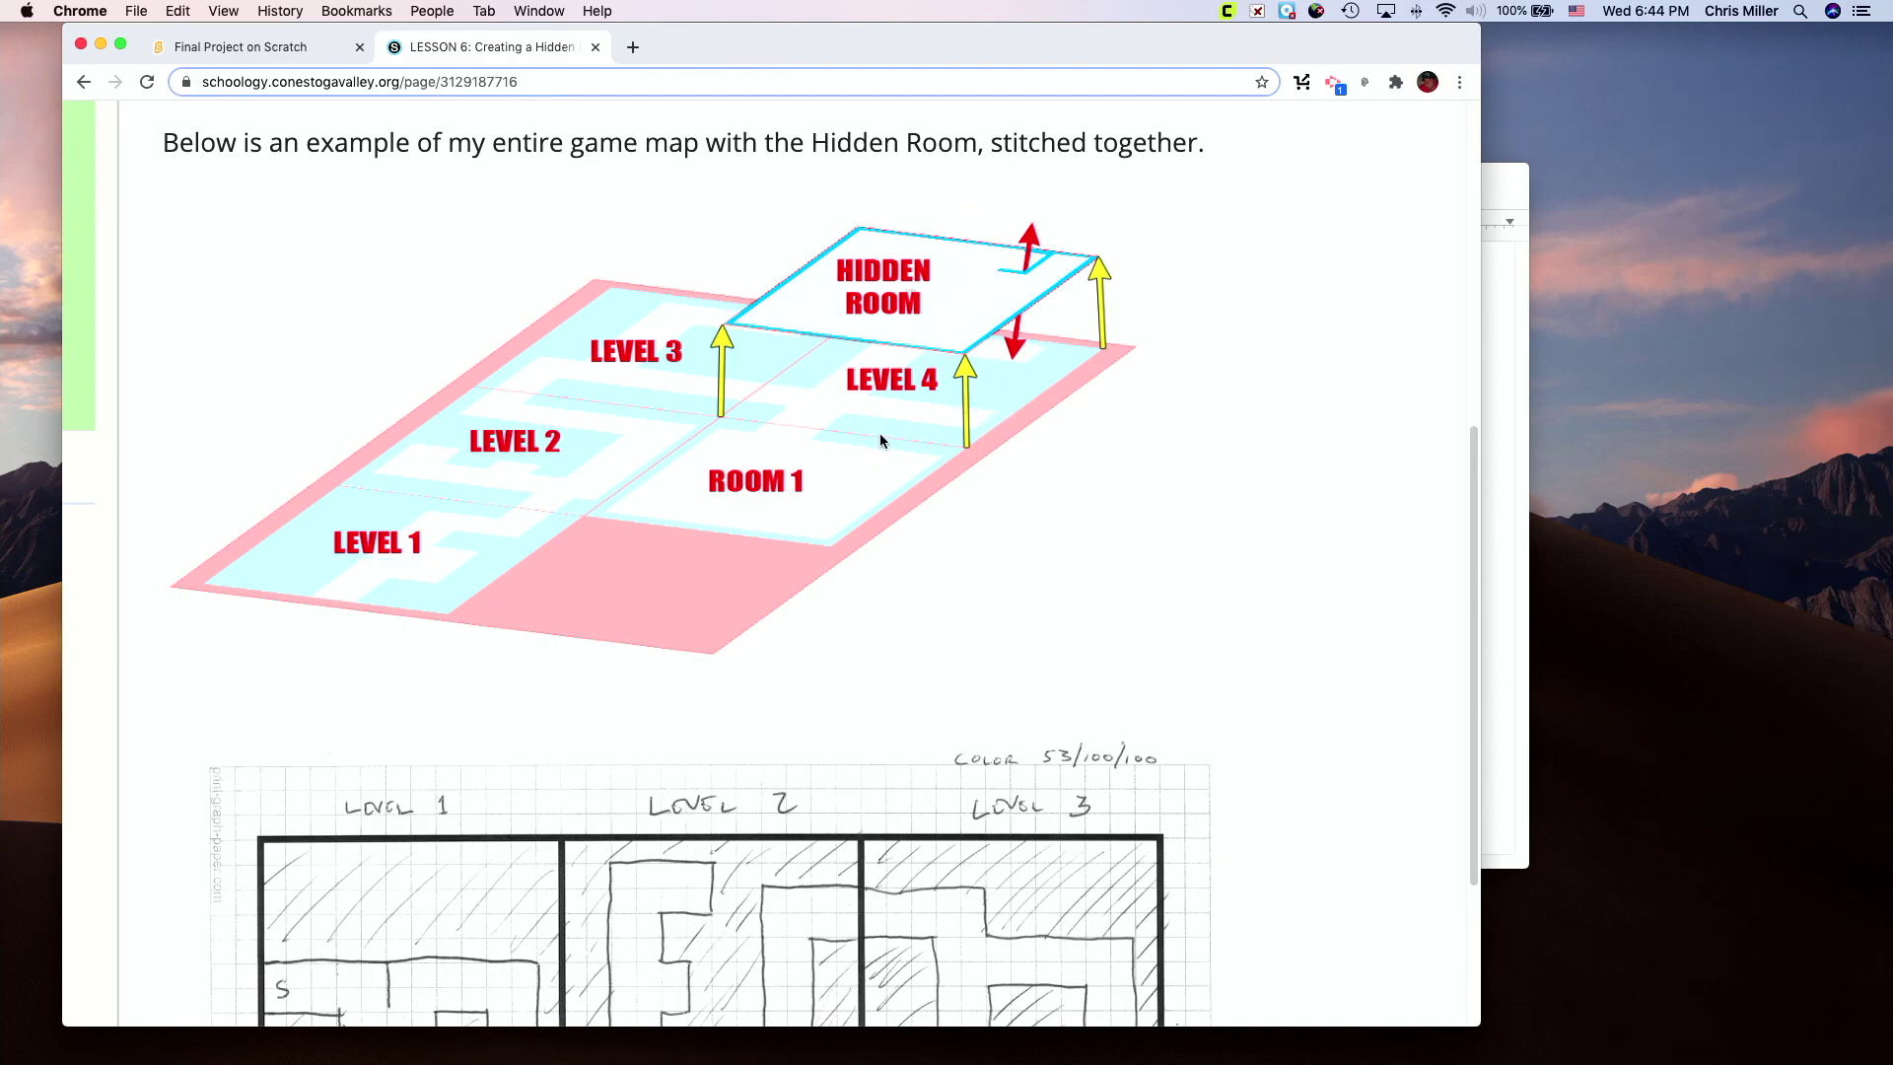
{"action": "scroll", "coordinate": [884, 454], "scroll_direction": "down", "scroll_amount": 6}
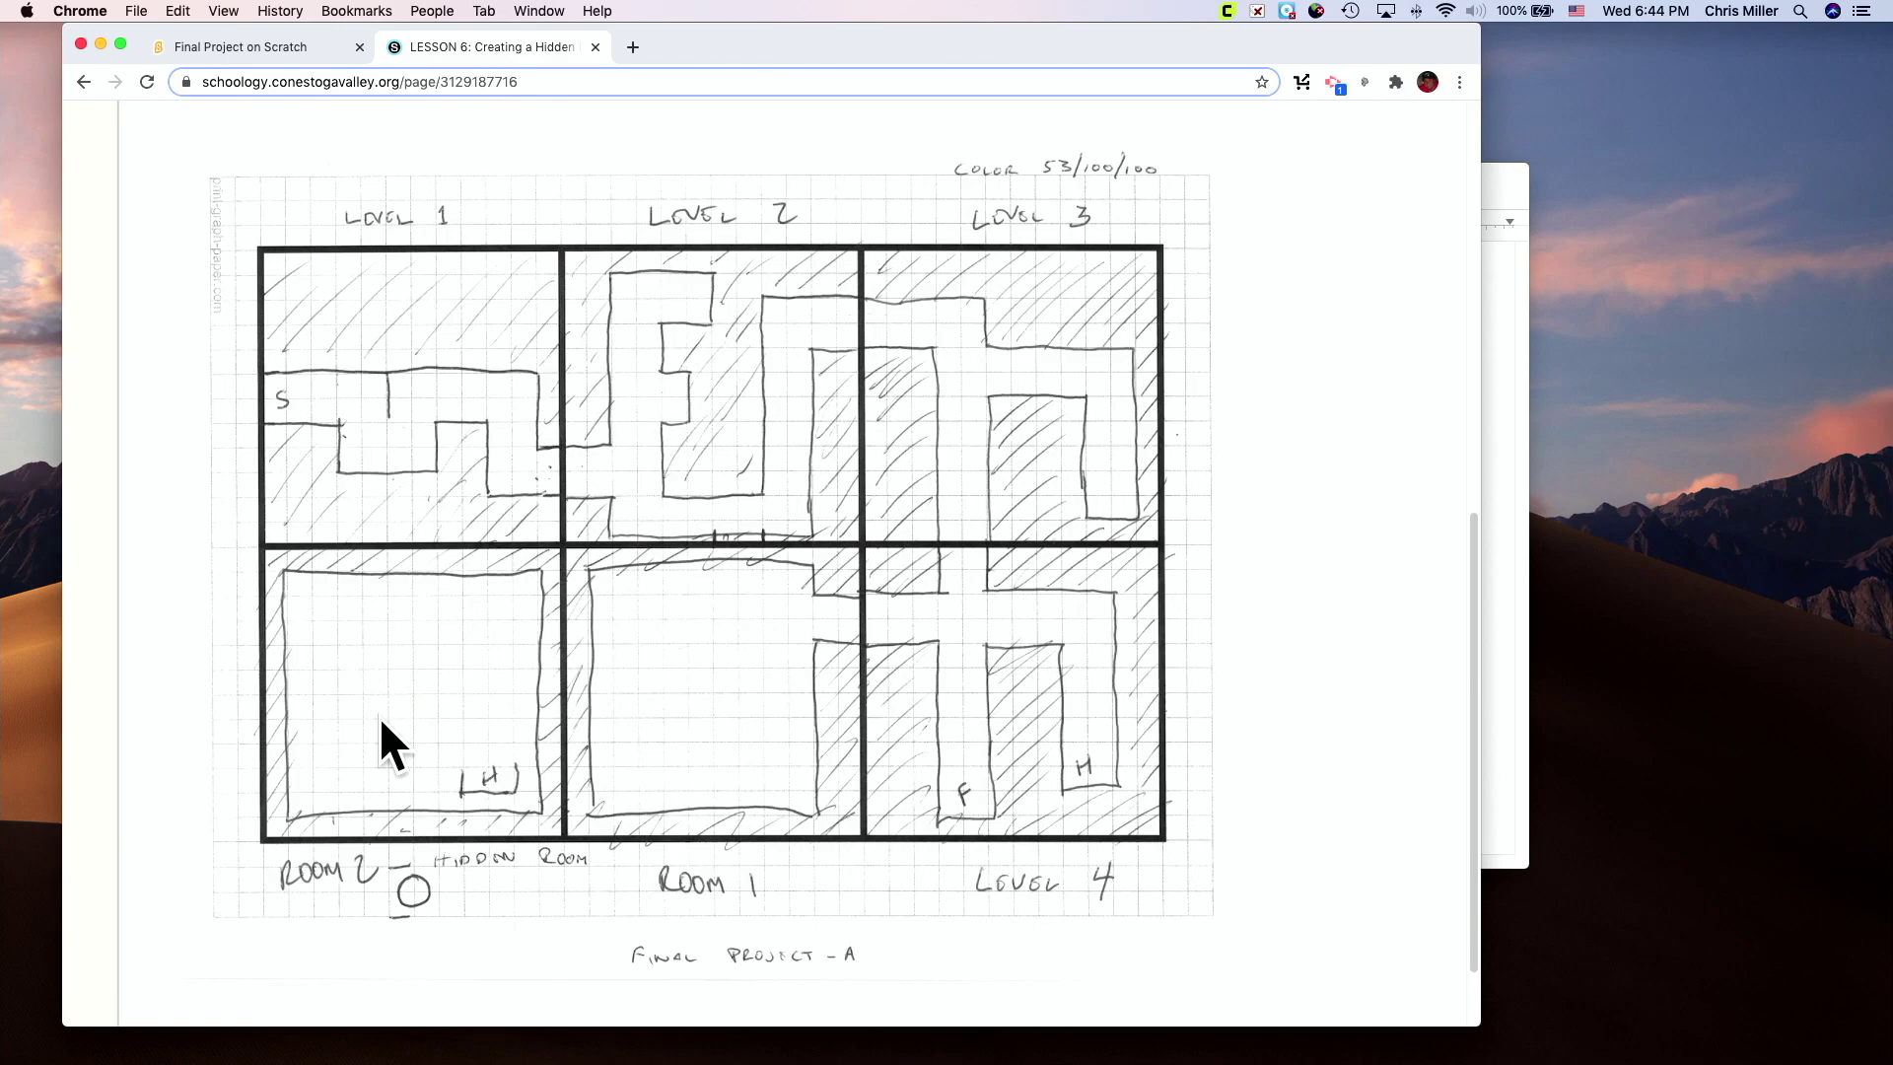
{"action": "scroll", "coordinate": [961, 671], "scroll_direction": "up", "scroll_amount": 6}
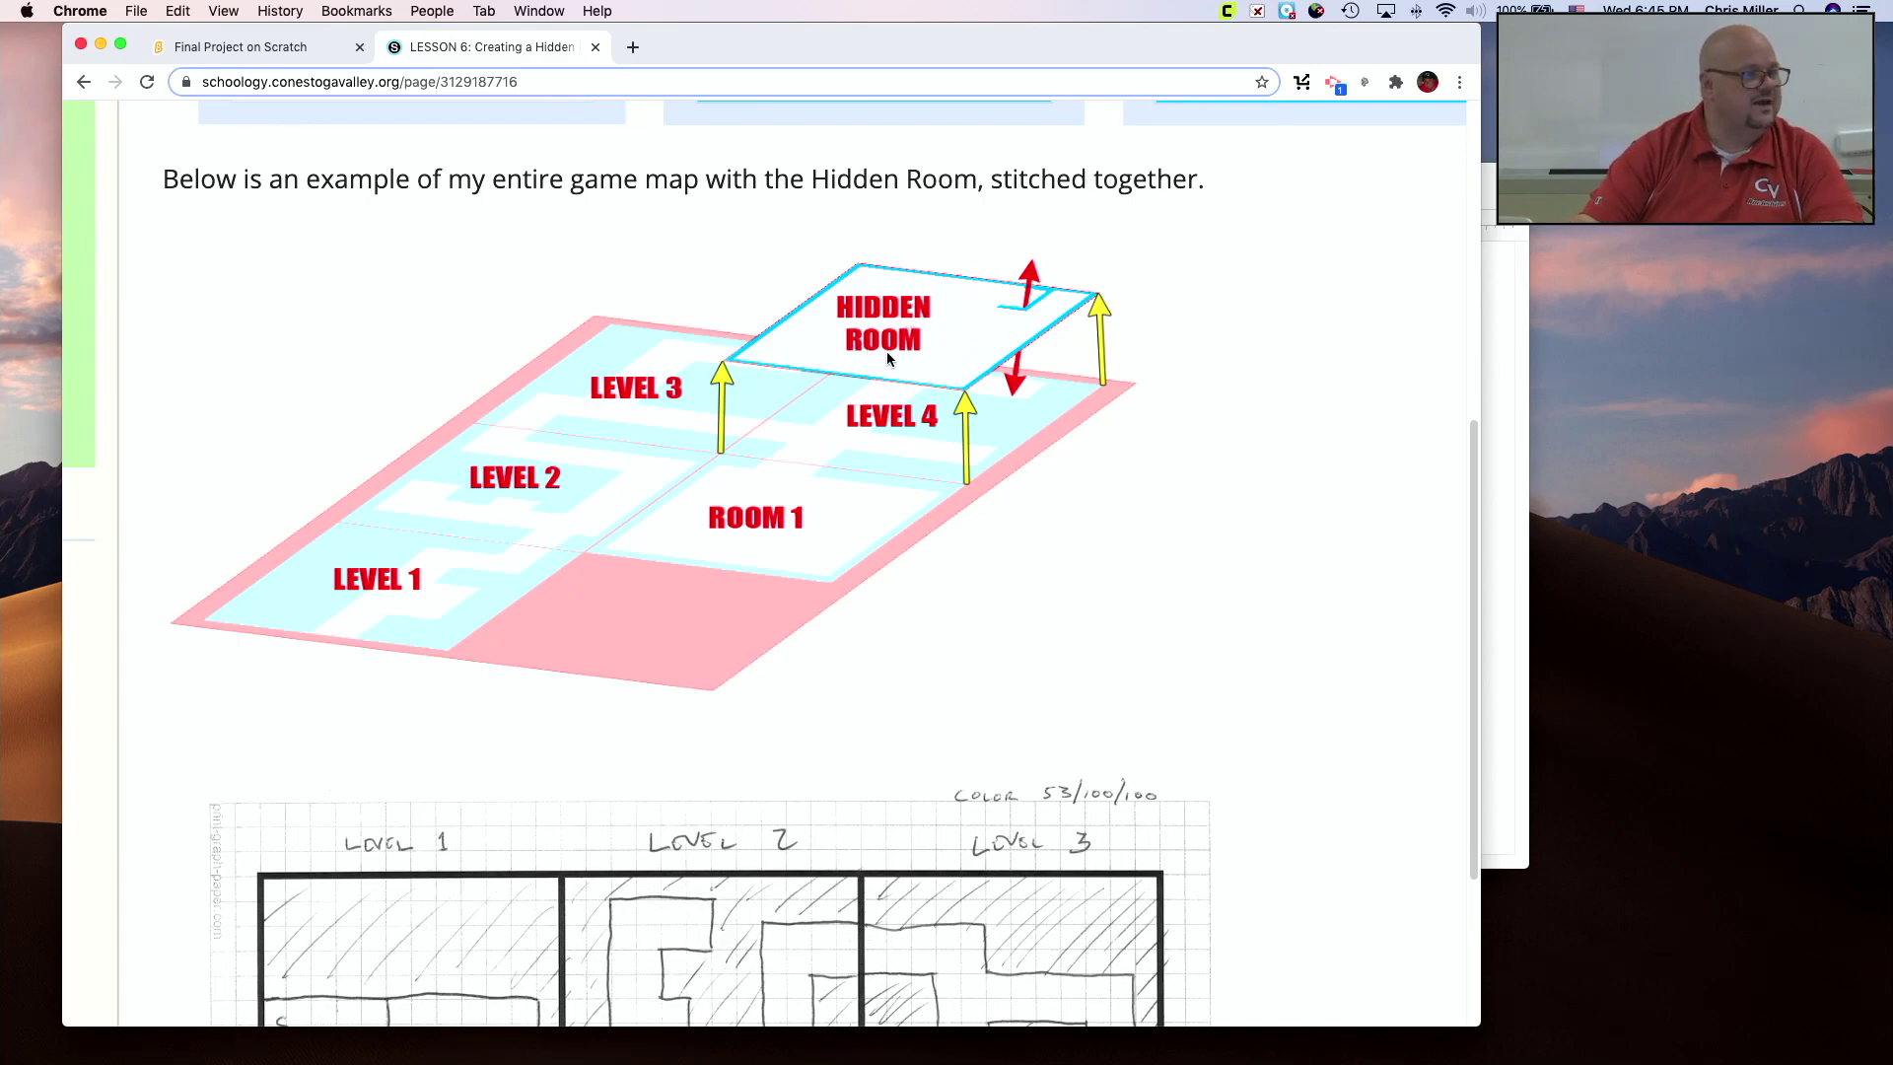
{"action": "key", "text": "super+0"}
{"action": "scroll", "coordinate": [886, 352], "scroll_direction": "up", "scroll_amount": 8}
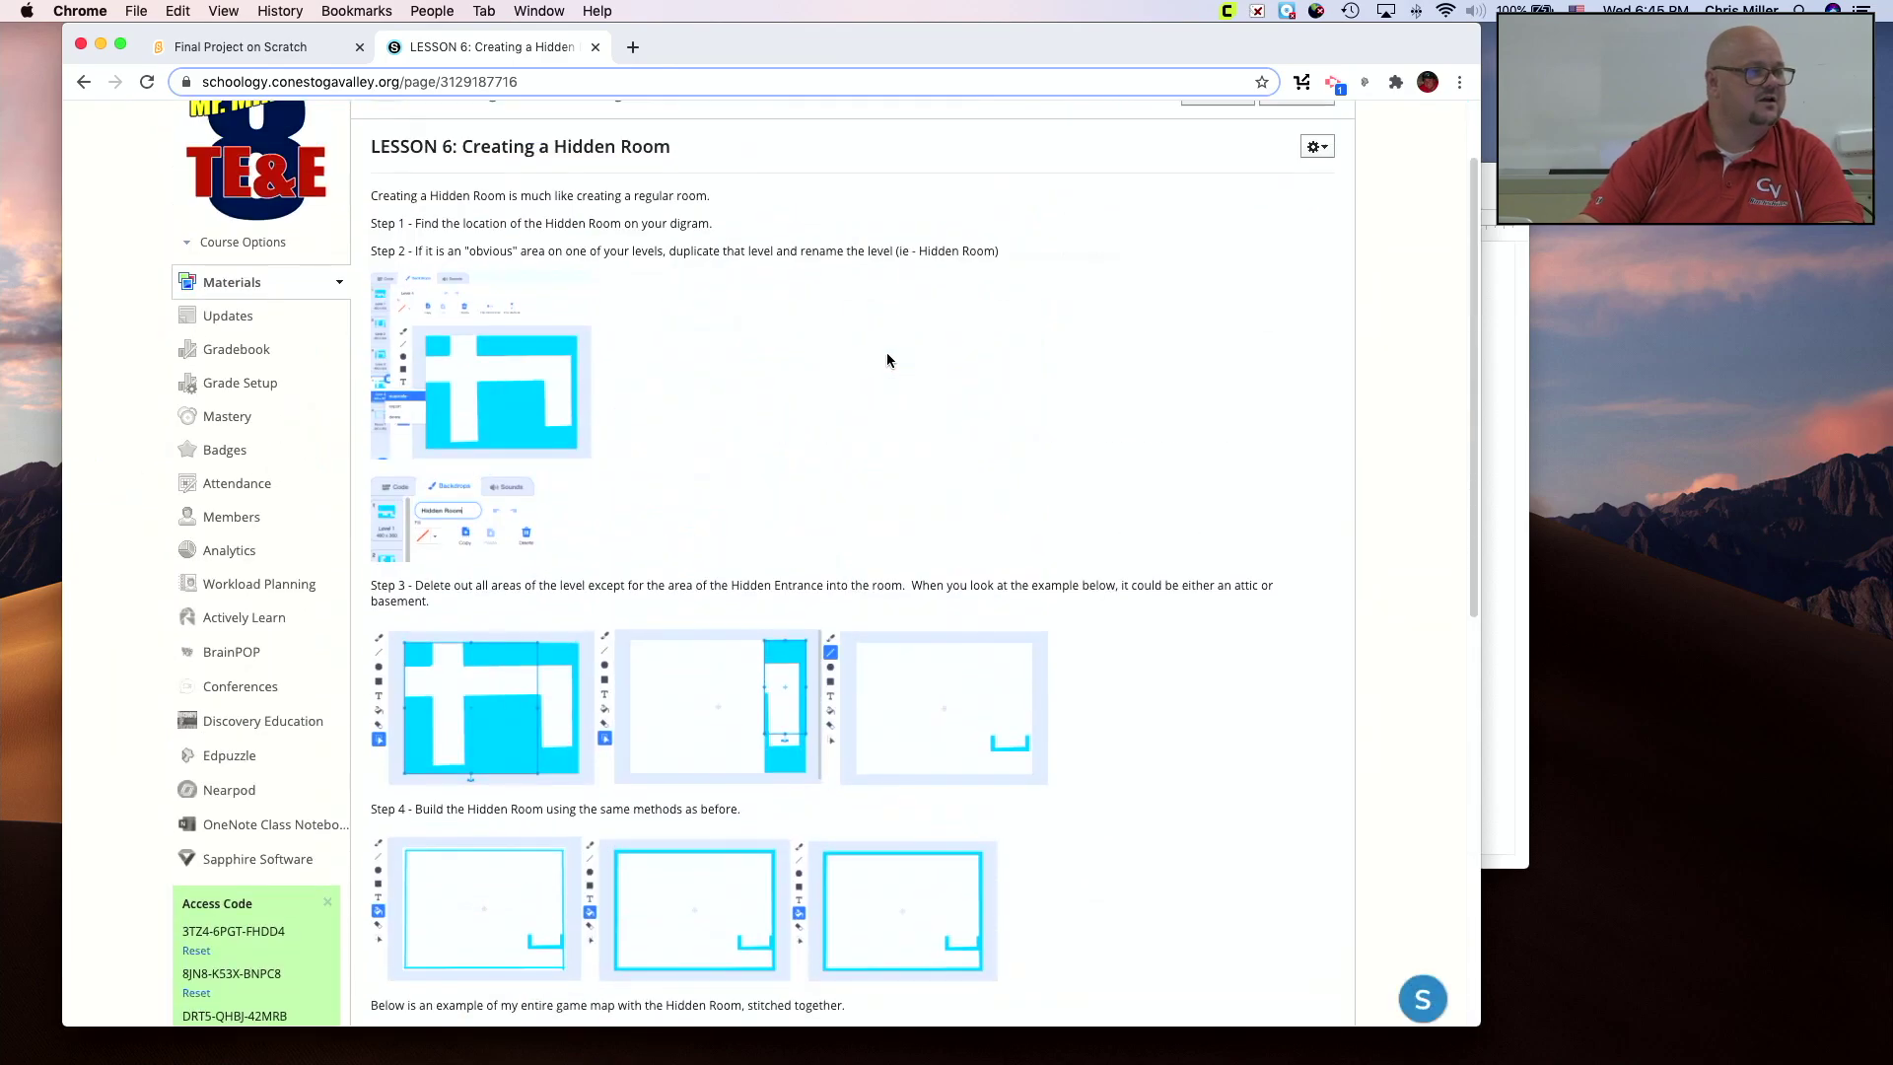
{"action": "scroll", "coordinate": [887, 360], "scroll_direction": "up", "scroll_amount": 1}
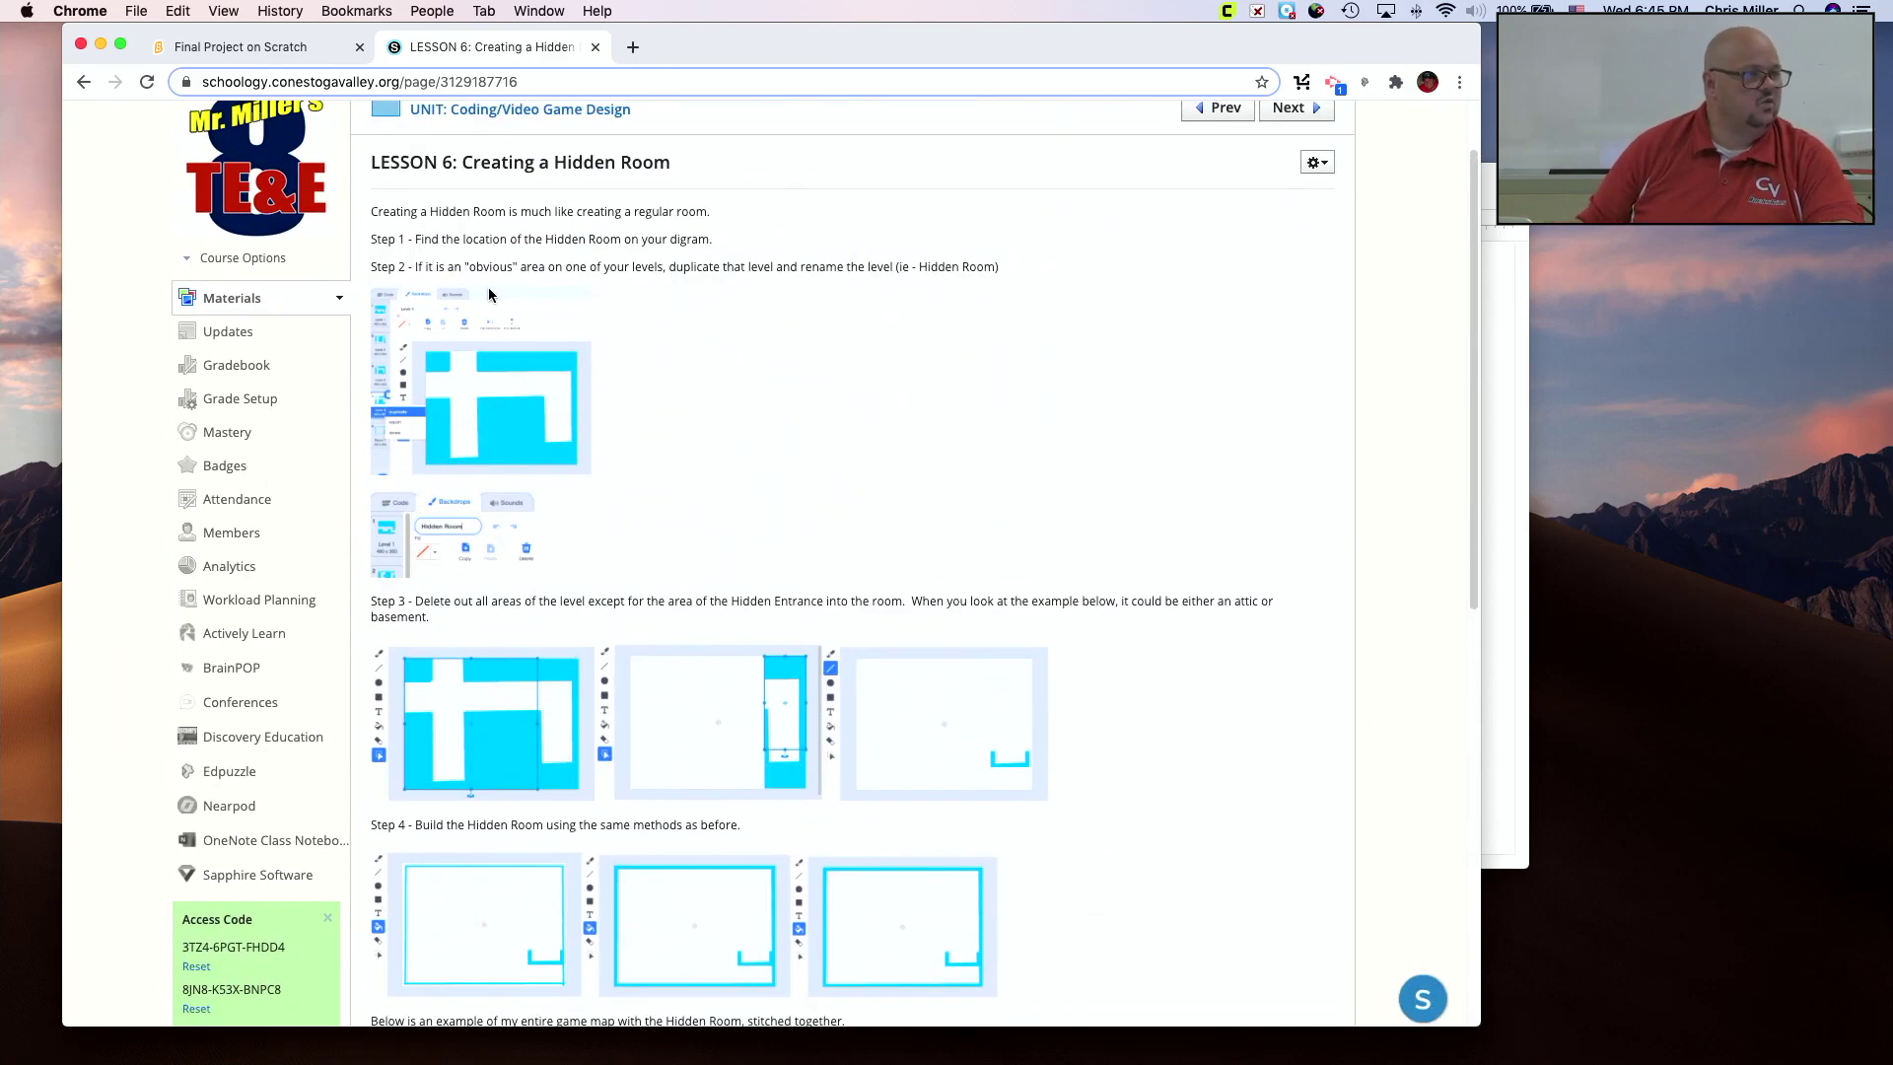
{"action": "scroll", "coordinate": [477, 347], "scroll_direction": "down", "scroll_amount": 3}
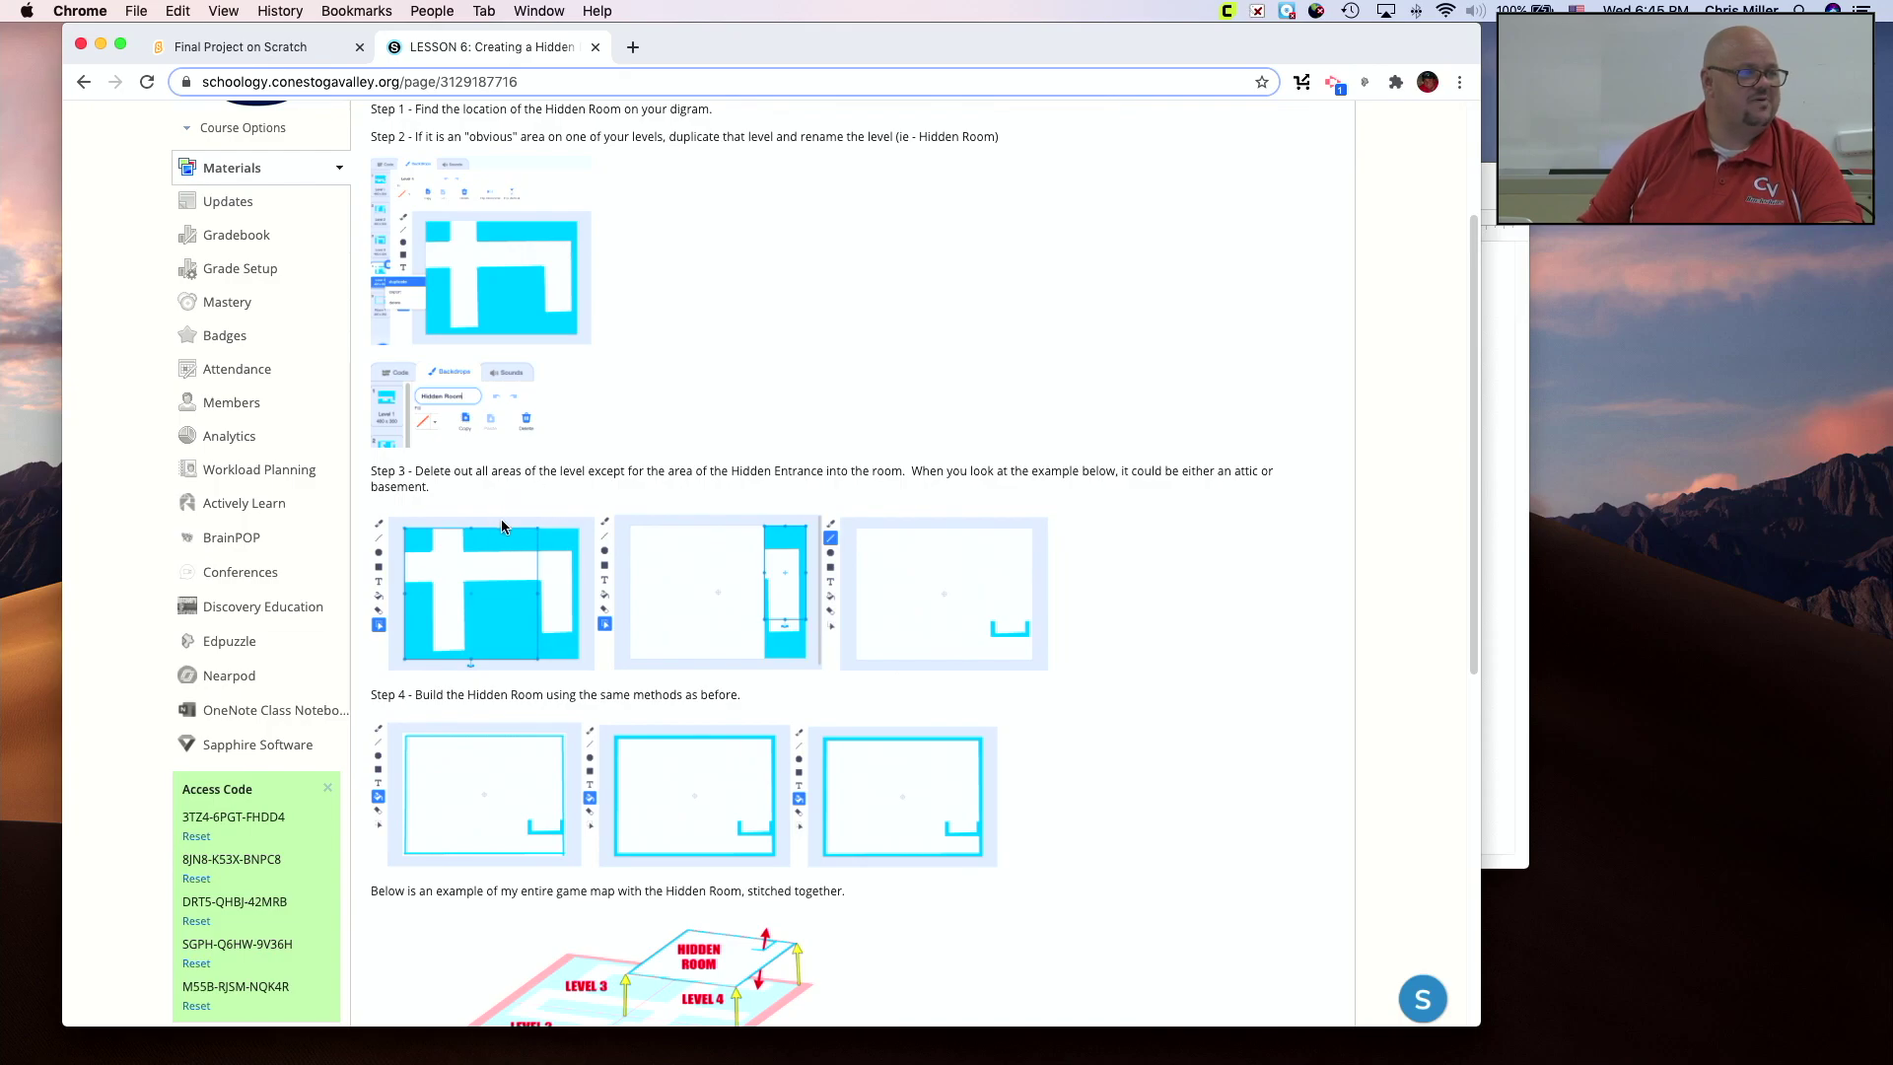
Duplicate the Level 4 backdrop and name the new copy 'Hidden Room'.
{"action": "left_click", "coordinate": [279, 47]}
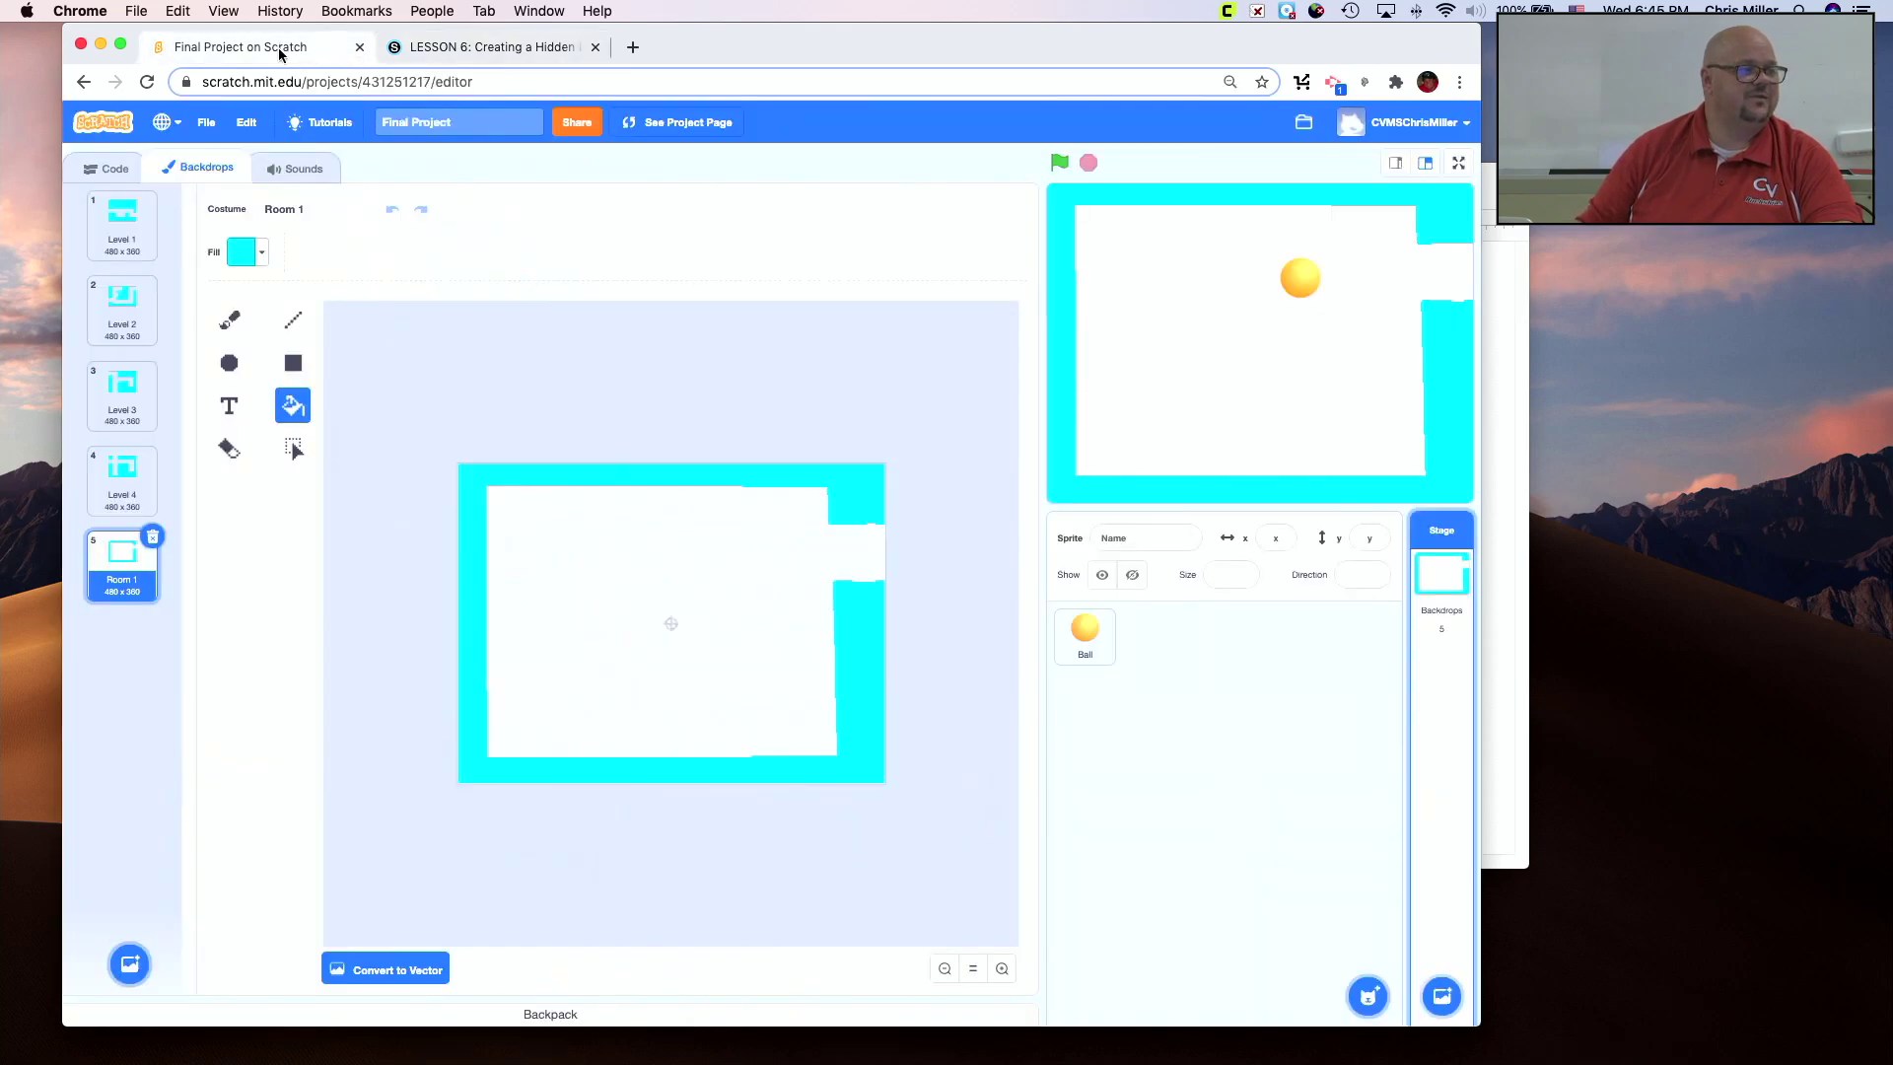
{"action": "left_click", "coordinate": [119, 491]}
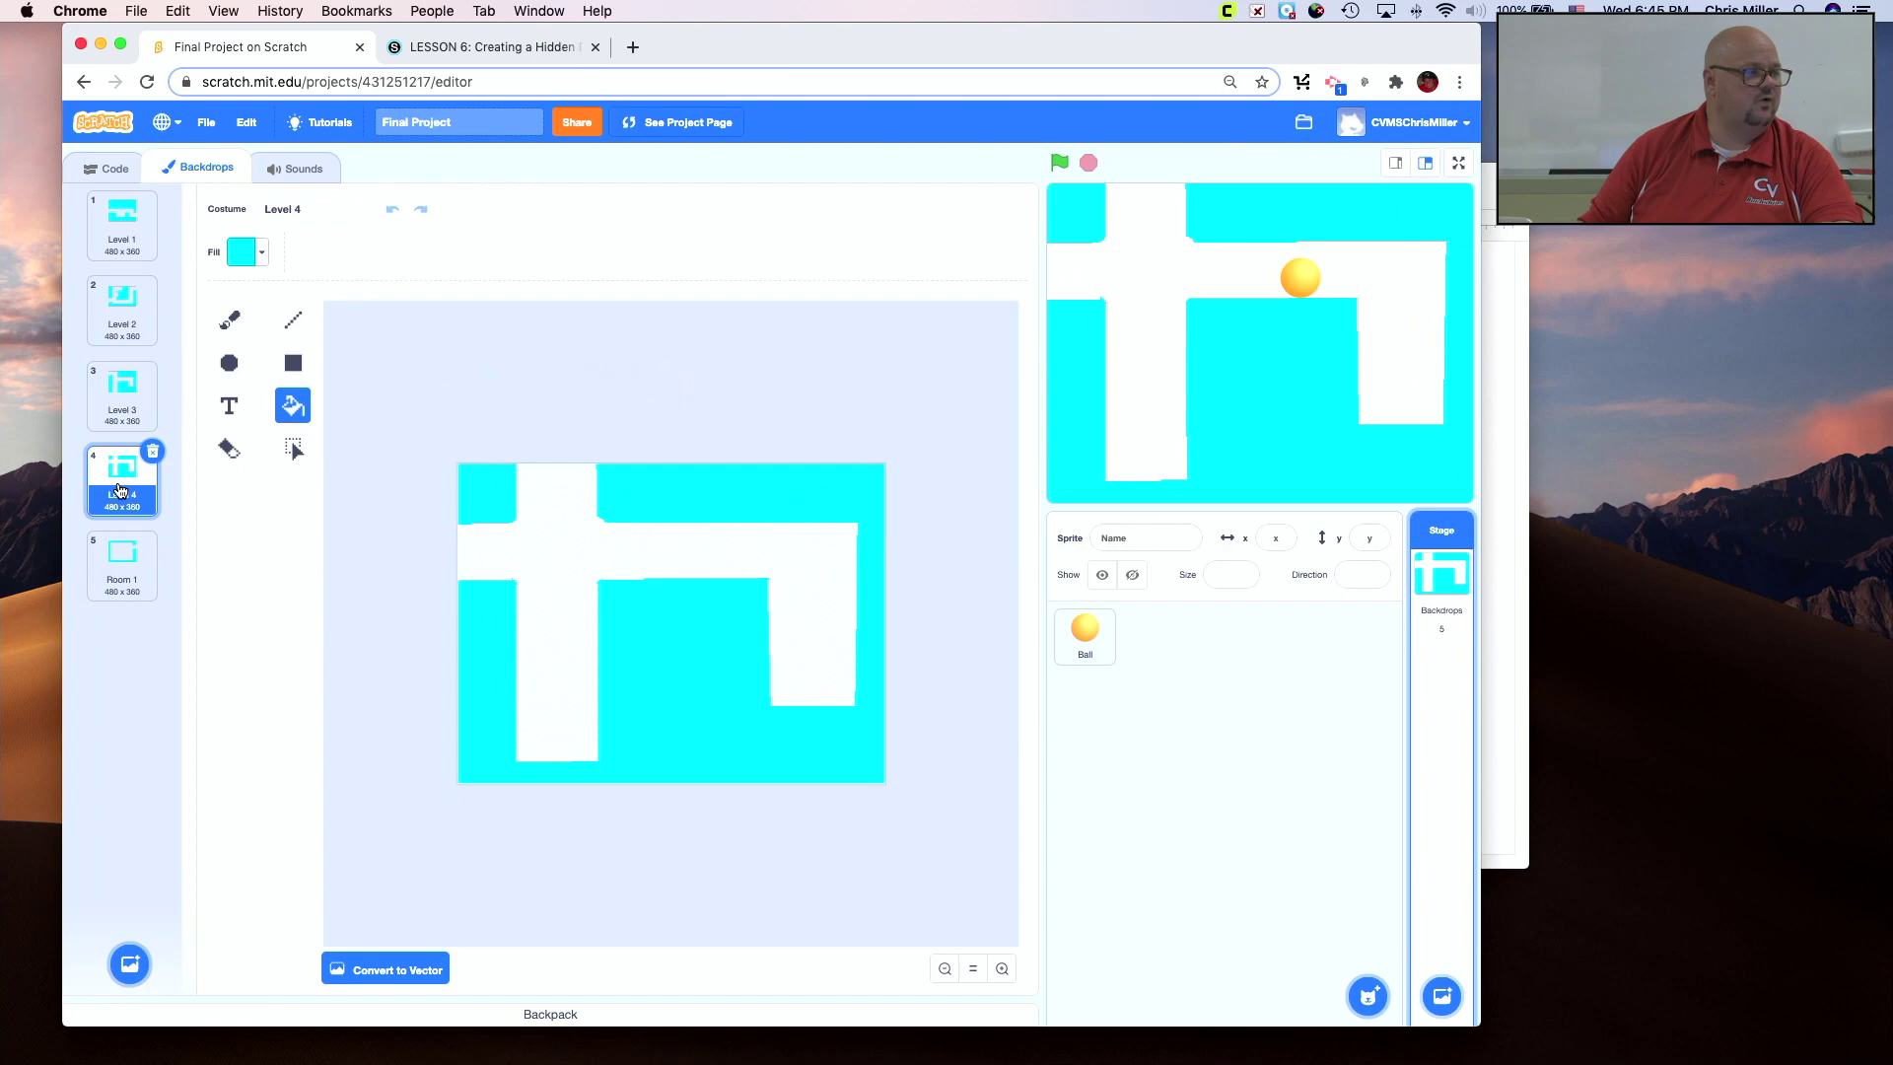
{"action": "right_click", "coordinate": [119, 491]}
{"action": "left_click", "coordinate": [123, 500]}
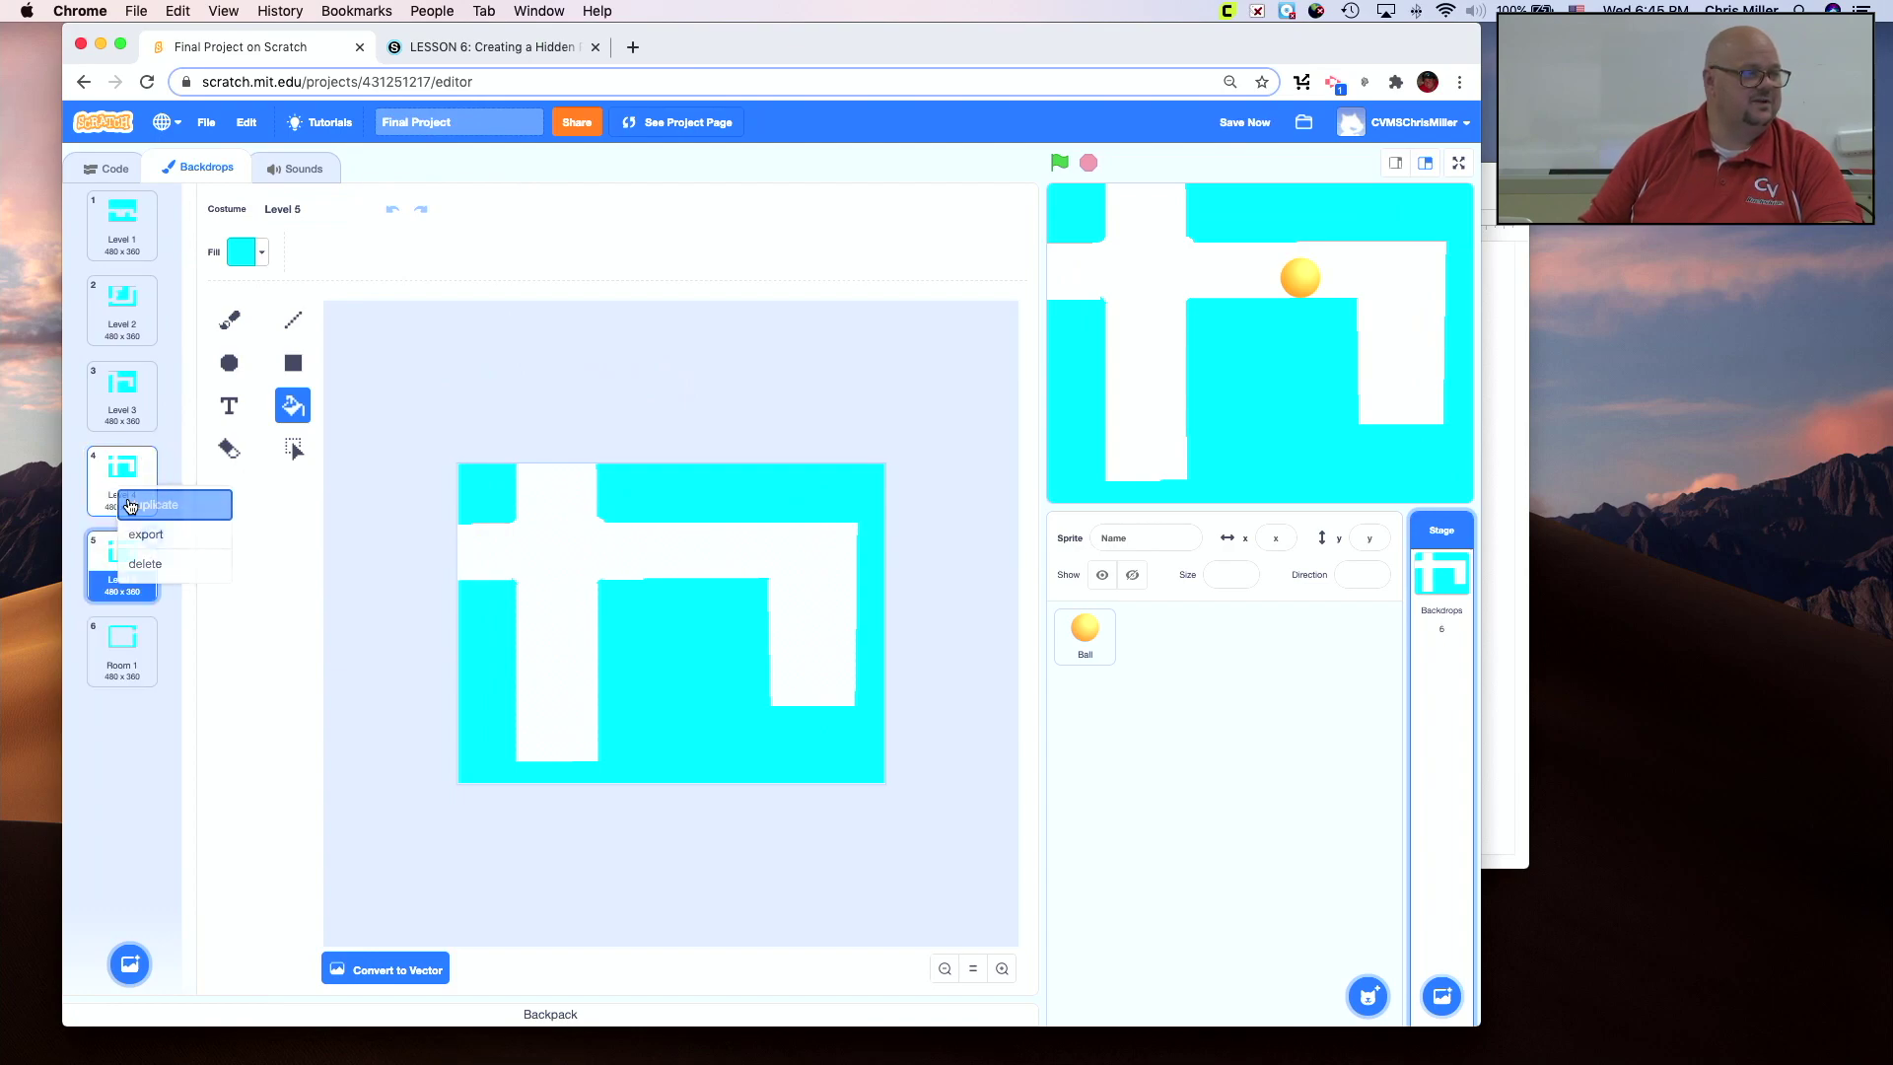
{"action": "left_click", "coordinate": [309, 216]}
{"action": "key", "text": "BackSpace"}
{"action": "key", "text": "BackSpace"}
{"action": "key", "text": "BackSpace"}
{"action": "key", "text": "BackSpace"}
{"action": "key", "text": "BackSpace"}
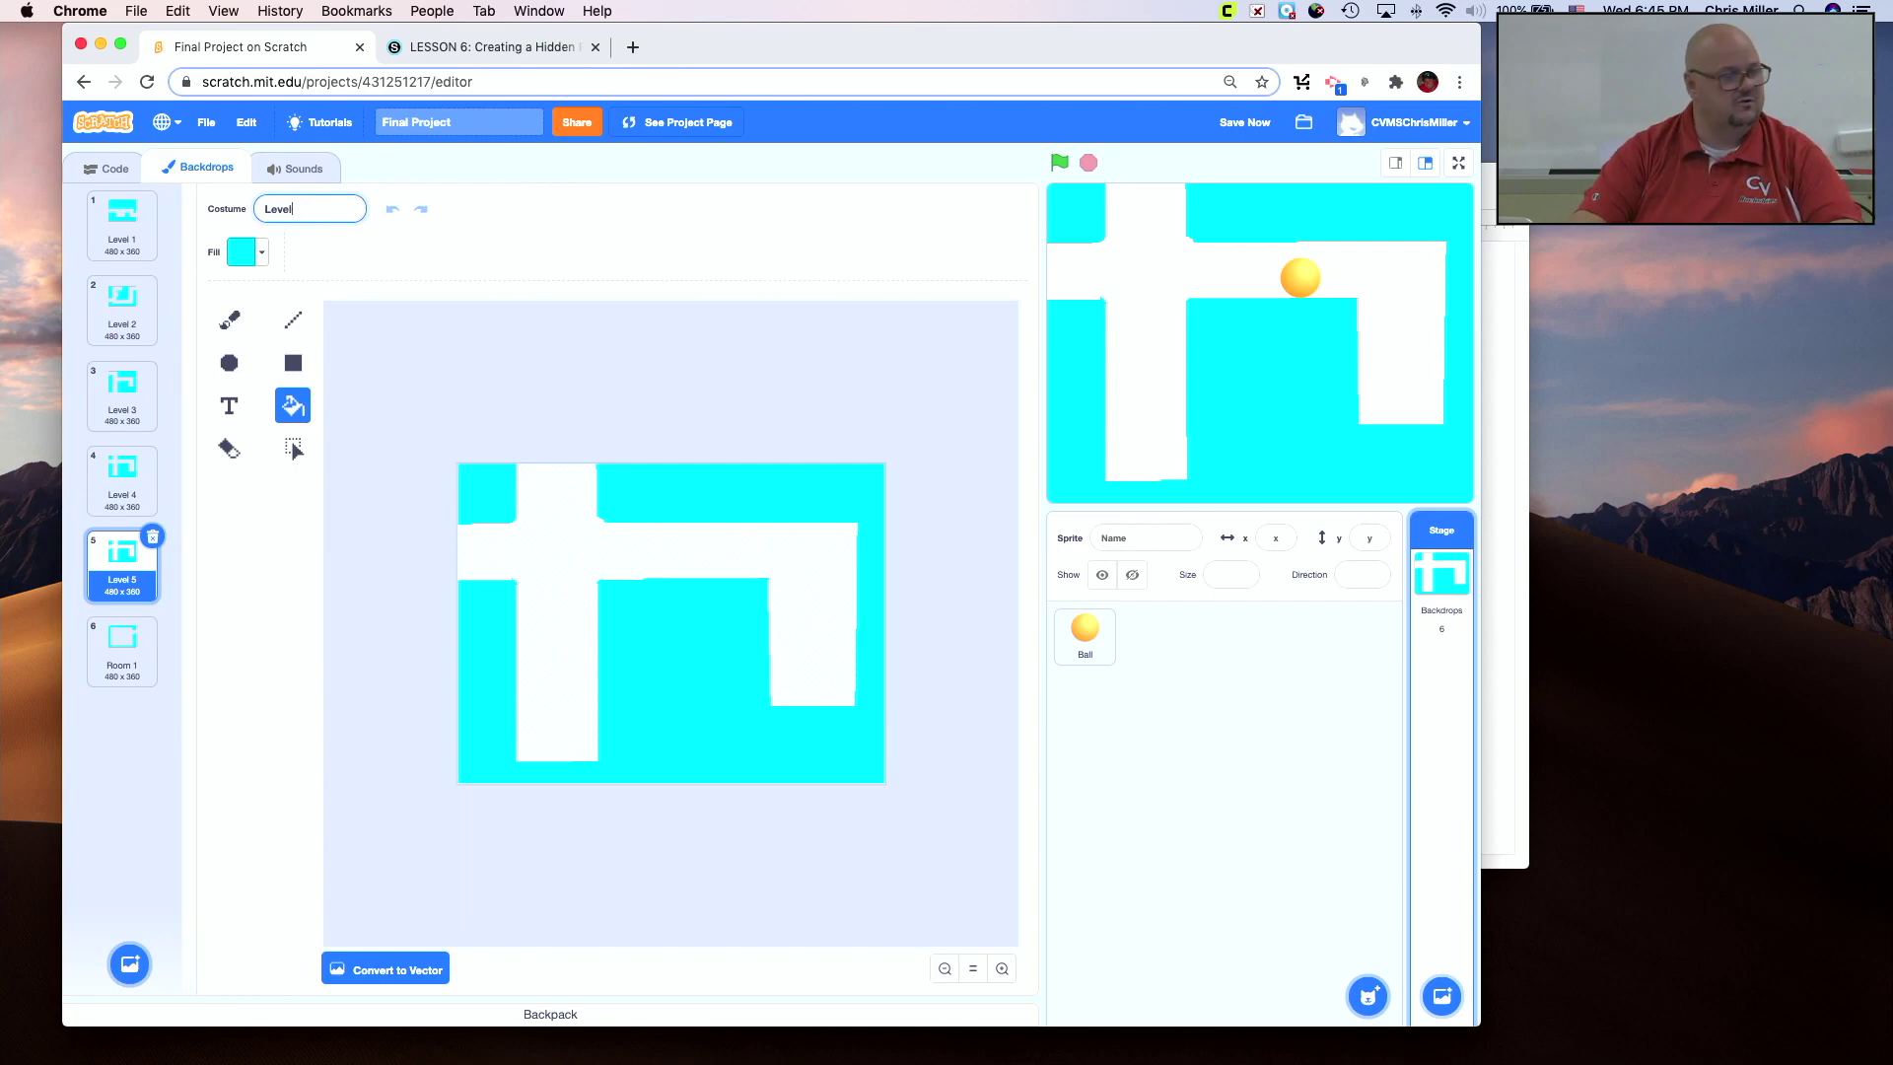
{"action": "type", "text": "Hi"}
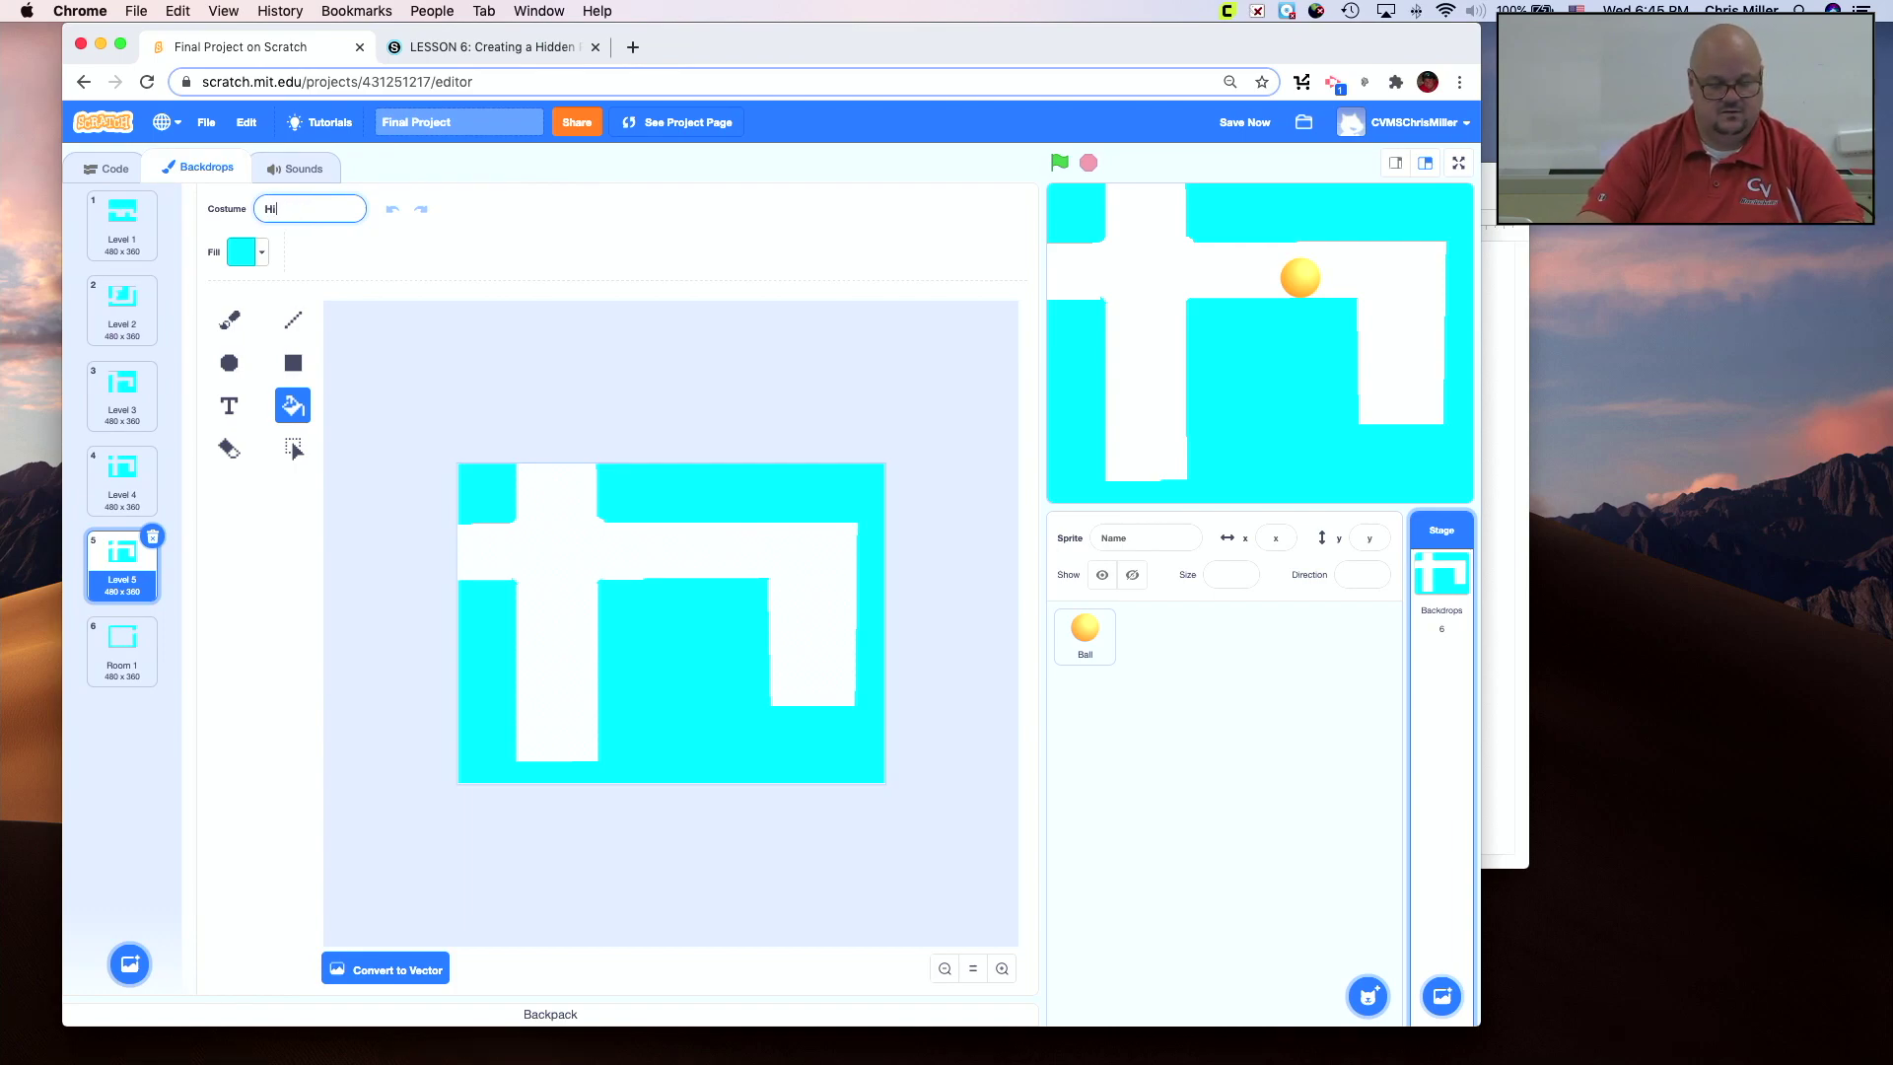
{"action": "type", "text": "dden Room"}
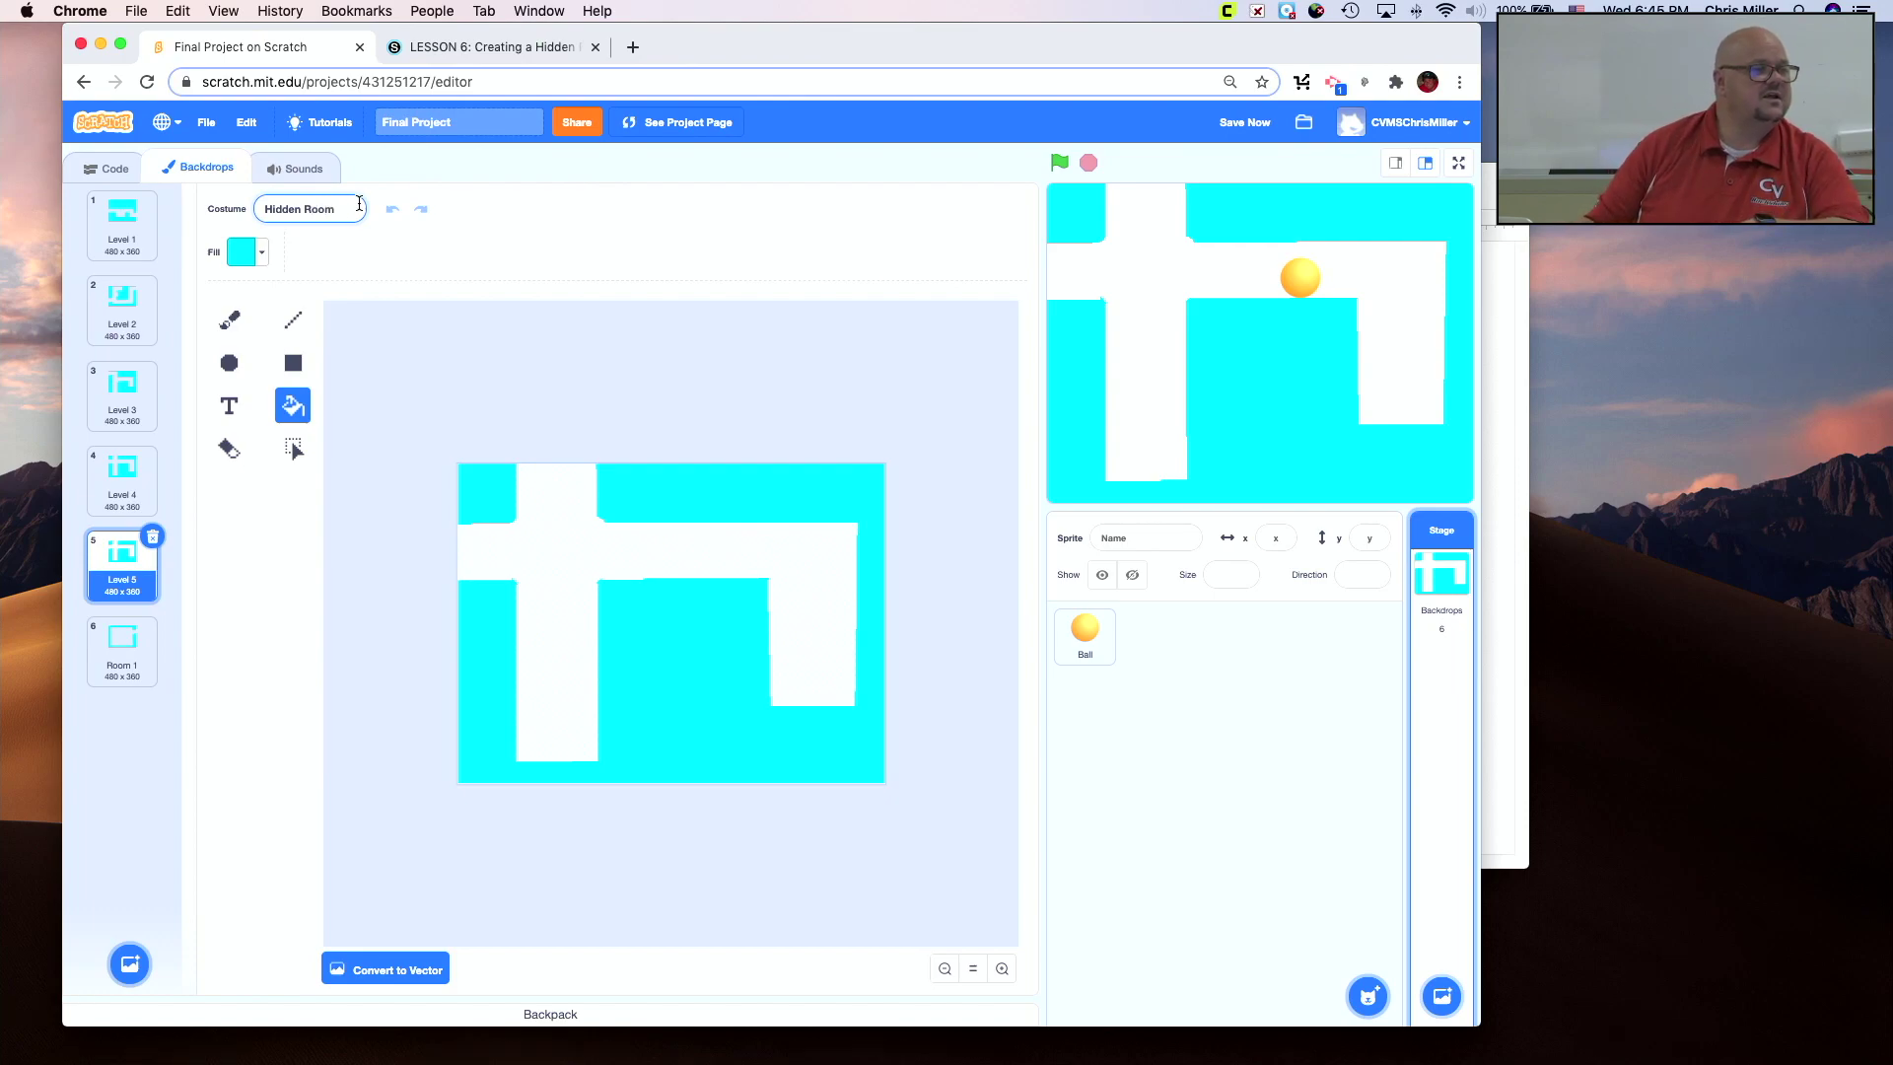
{"action": "left_click", "coordinate": [517, 267]}
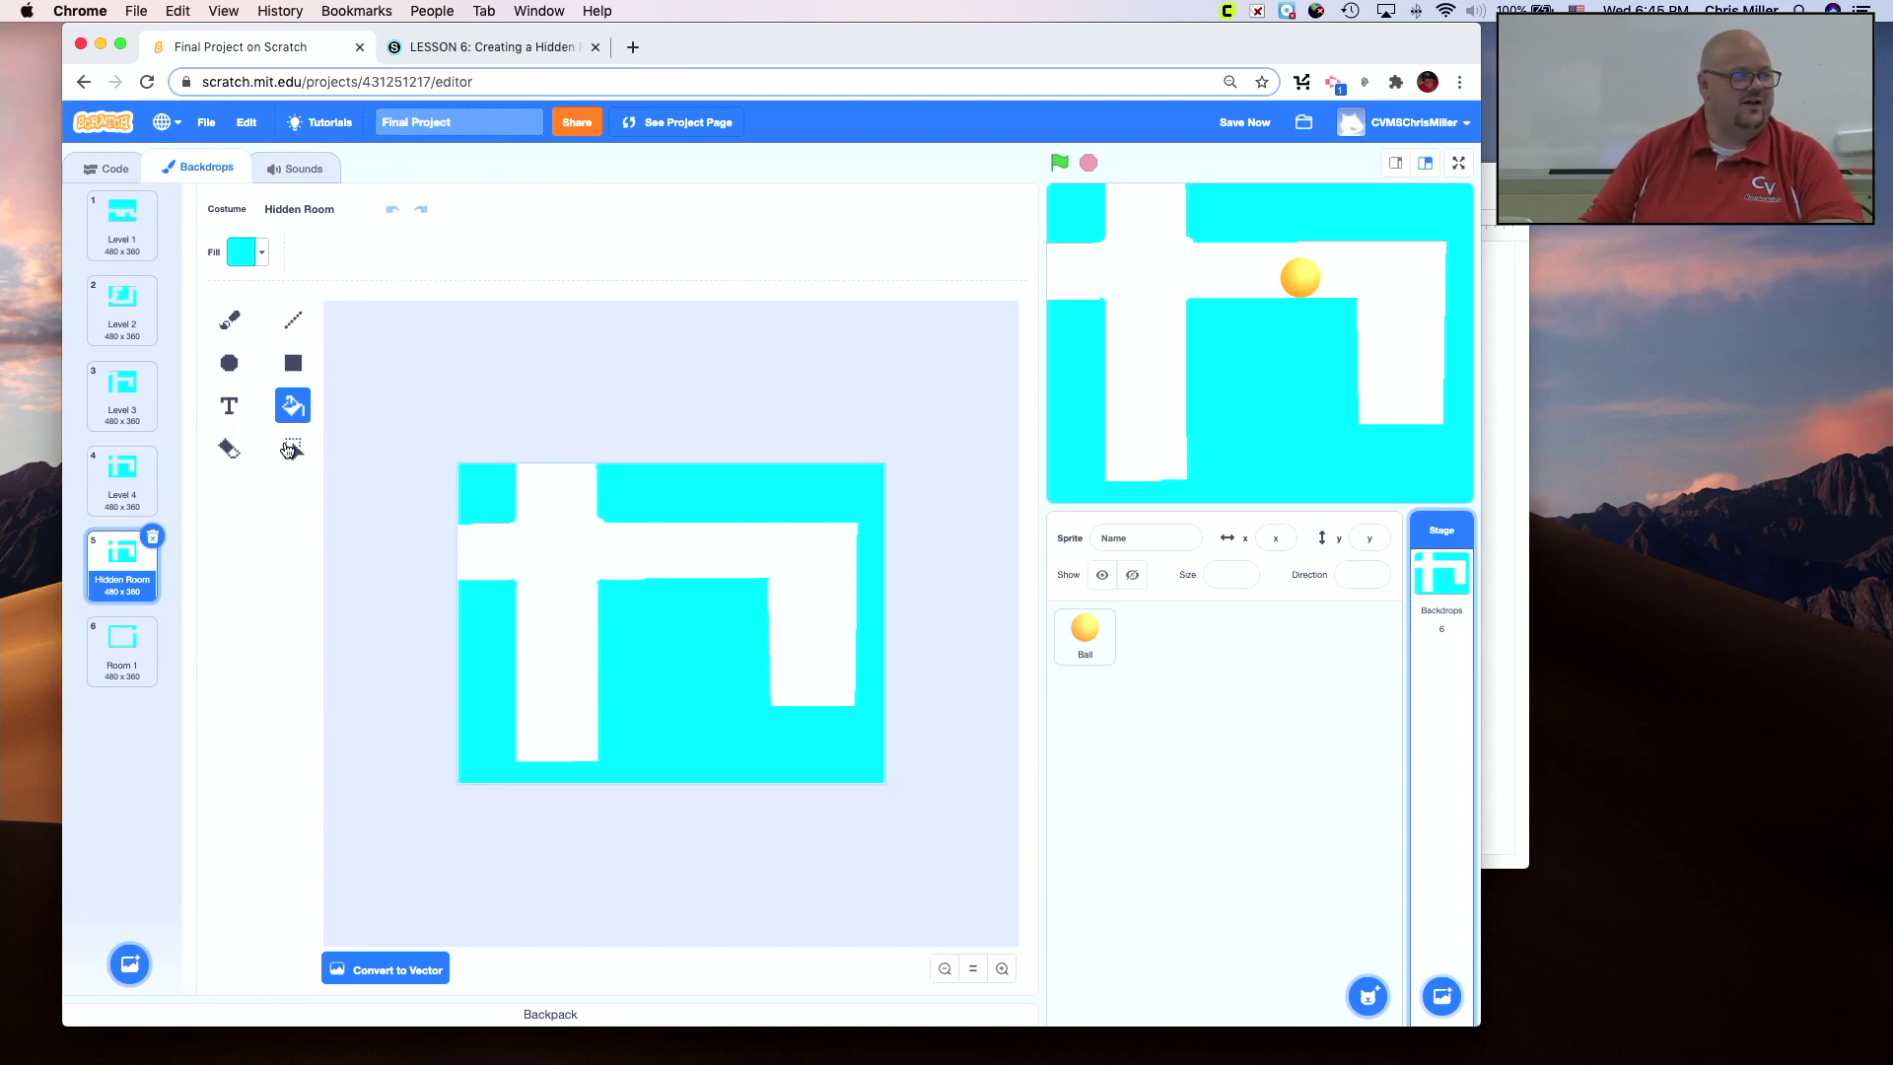
{"action": "key", "text": "s"}
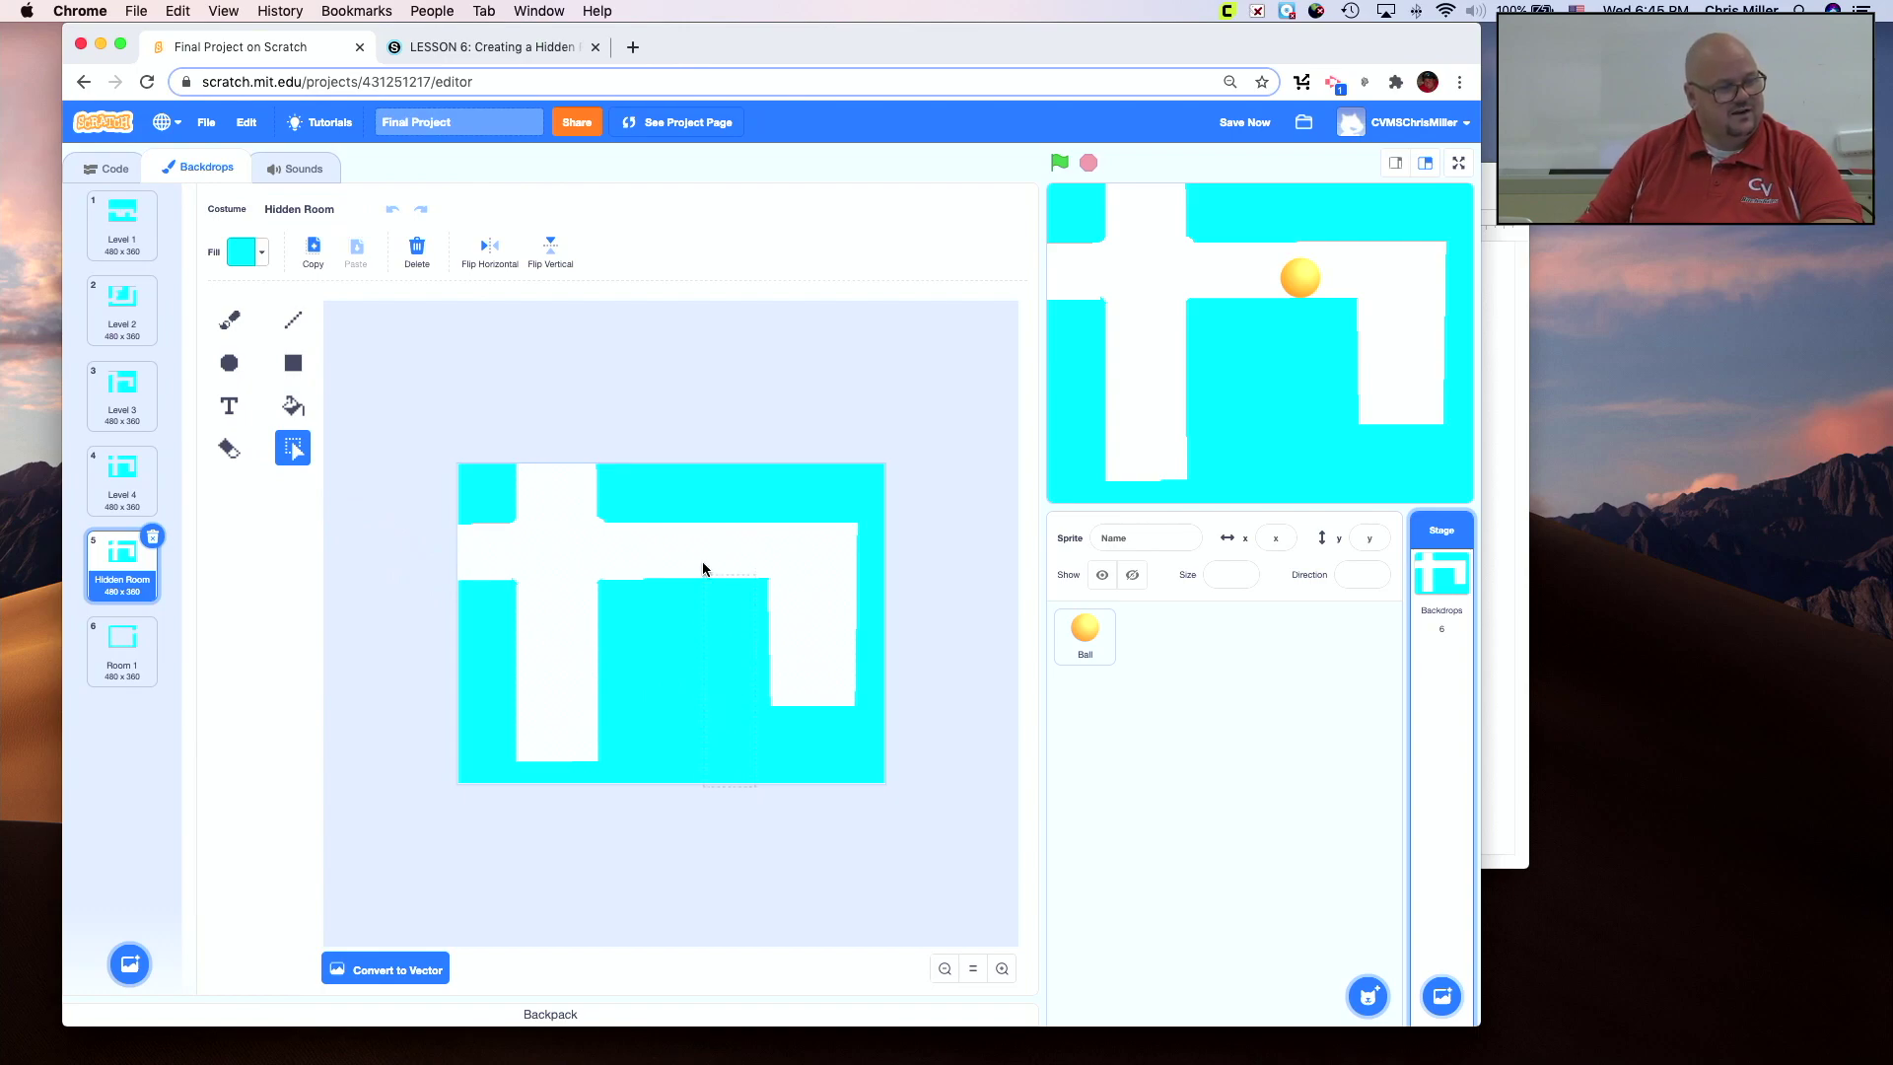
Delete the middle, left, bottom cyan strip and upper parts of the maze.
{"action": "left_click_drag", "start_coordinate": [642, 455], "coordinate": [644, 452]}
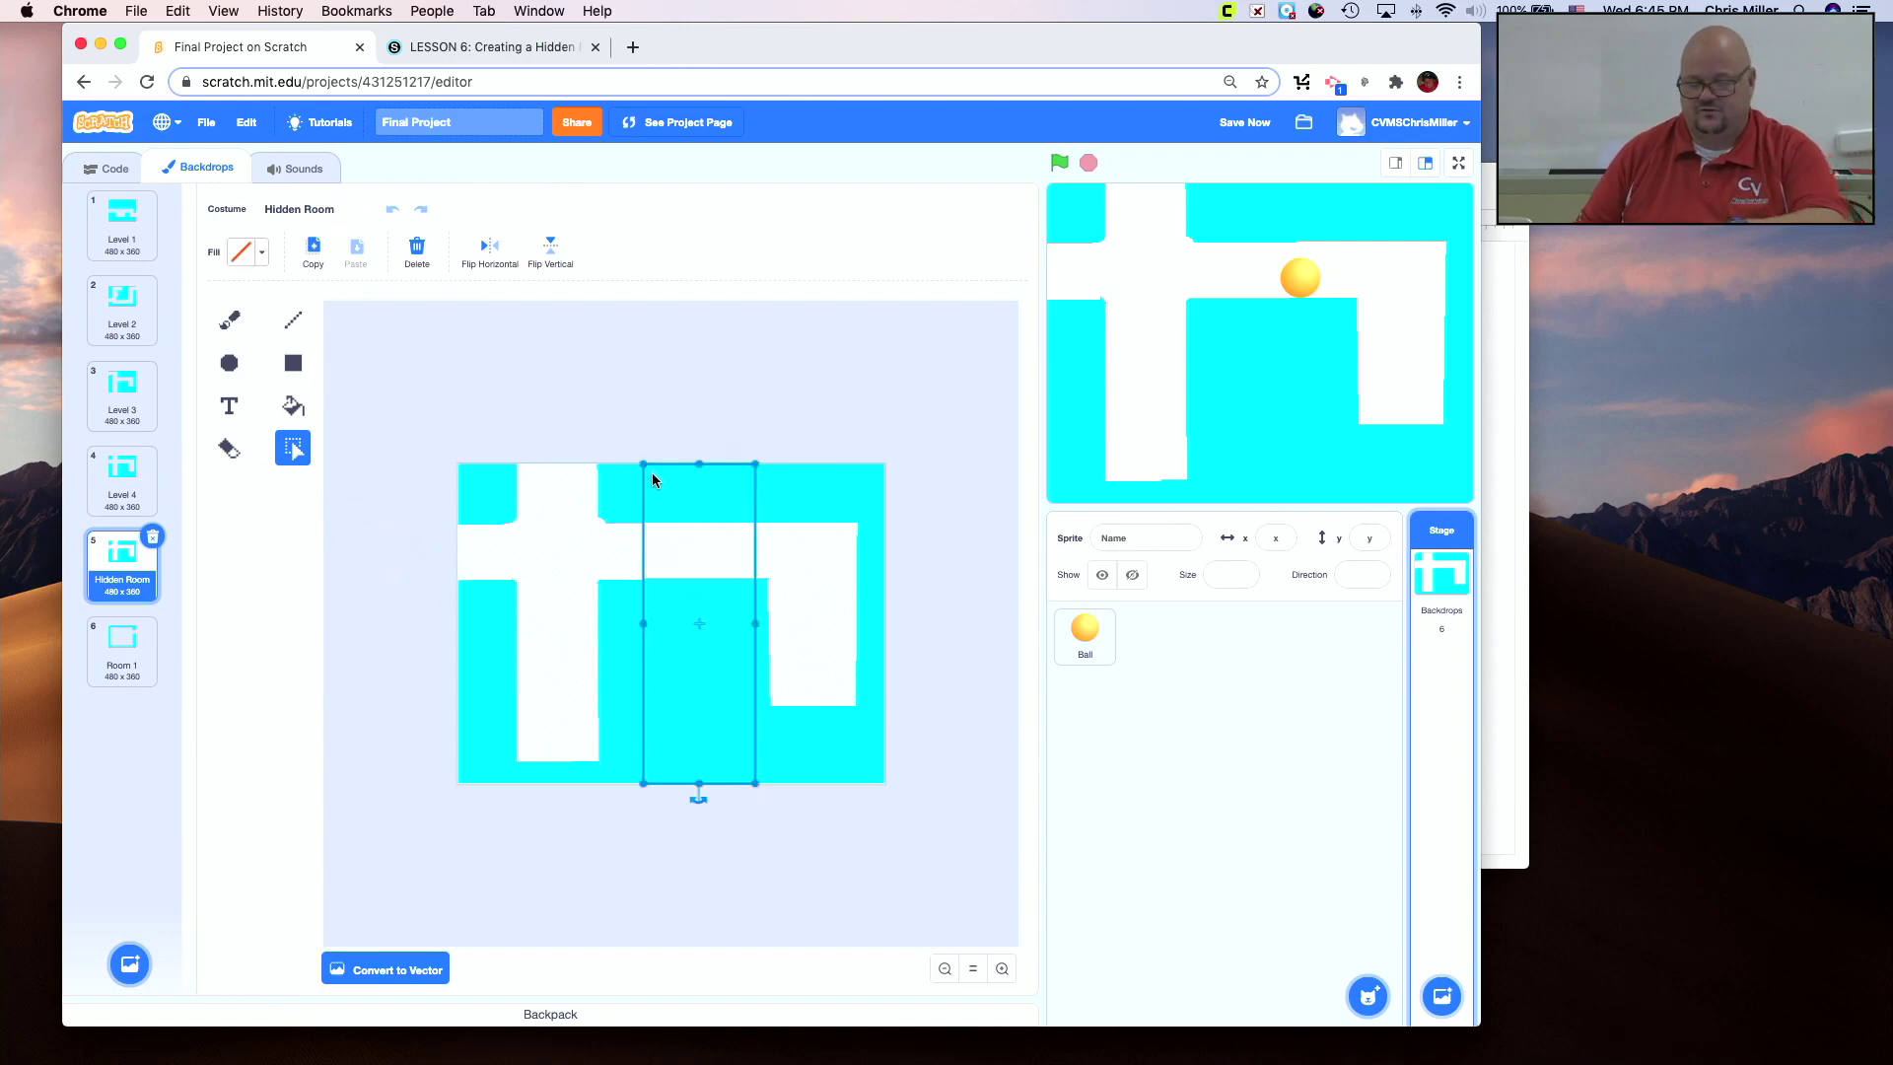
{"action": "key", "text": "Delete"}
{"action": "left_click_drag", "start_coordinate": [404, 874], "coordinate": [406, 874]}
{"action": "key", "text": "Delete"}
{"action": "left_click_drag", "start_coordinate": [832, 757], "coordinate": [967, 826]}
{"action": "key", "text": "Delete"}
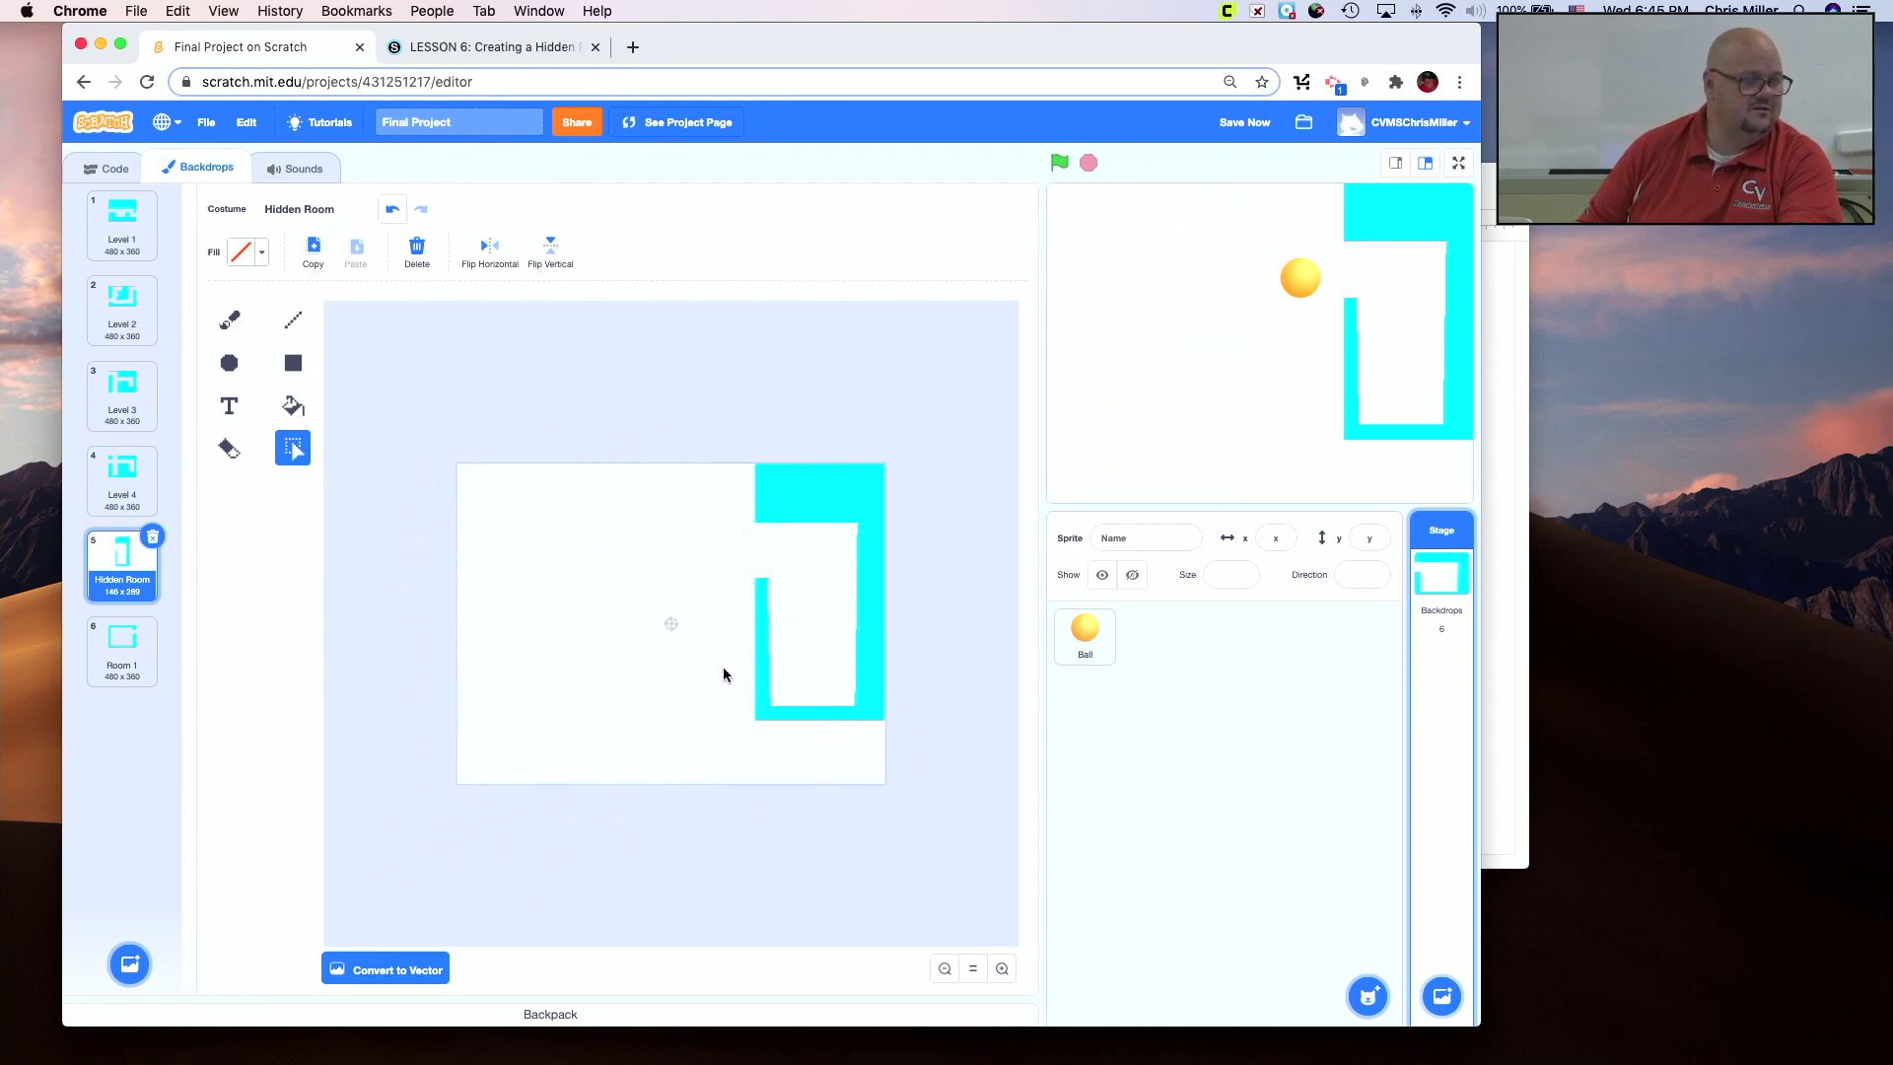
{"action": "left_click_drag", "start_coordinate": [731, 670], "coordinate": [908, 359]}
{"action": "key", "text": "Delete"}
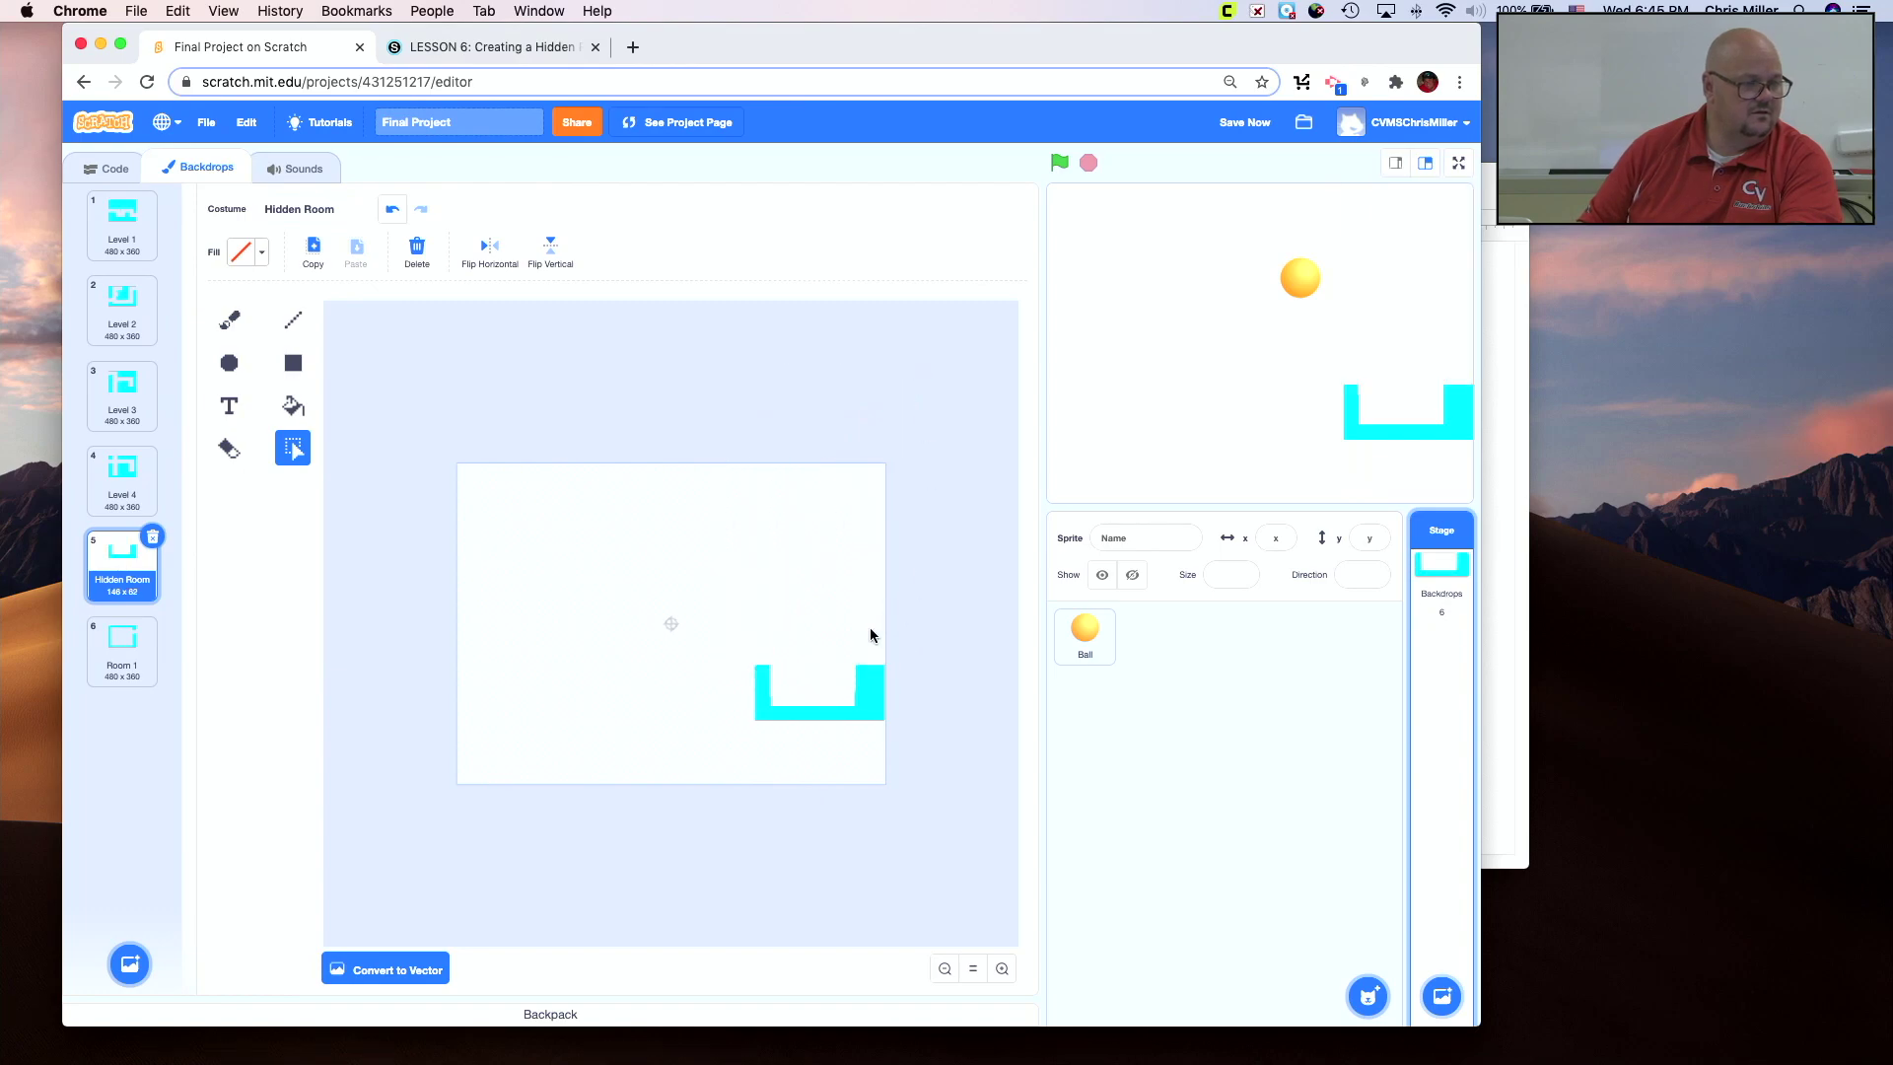
Trim the leftover slivers from the bracket's edges until only the small U-shape remains.
{"action": "left_click_drag", "start_coordinate": [901, 771], "coordinate": [901, 770]}
{"action": "key", "text": "Delete"}
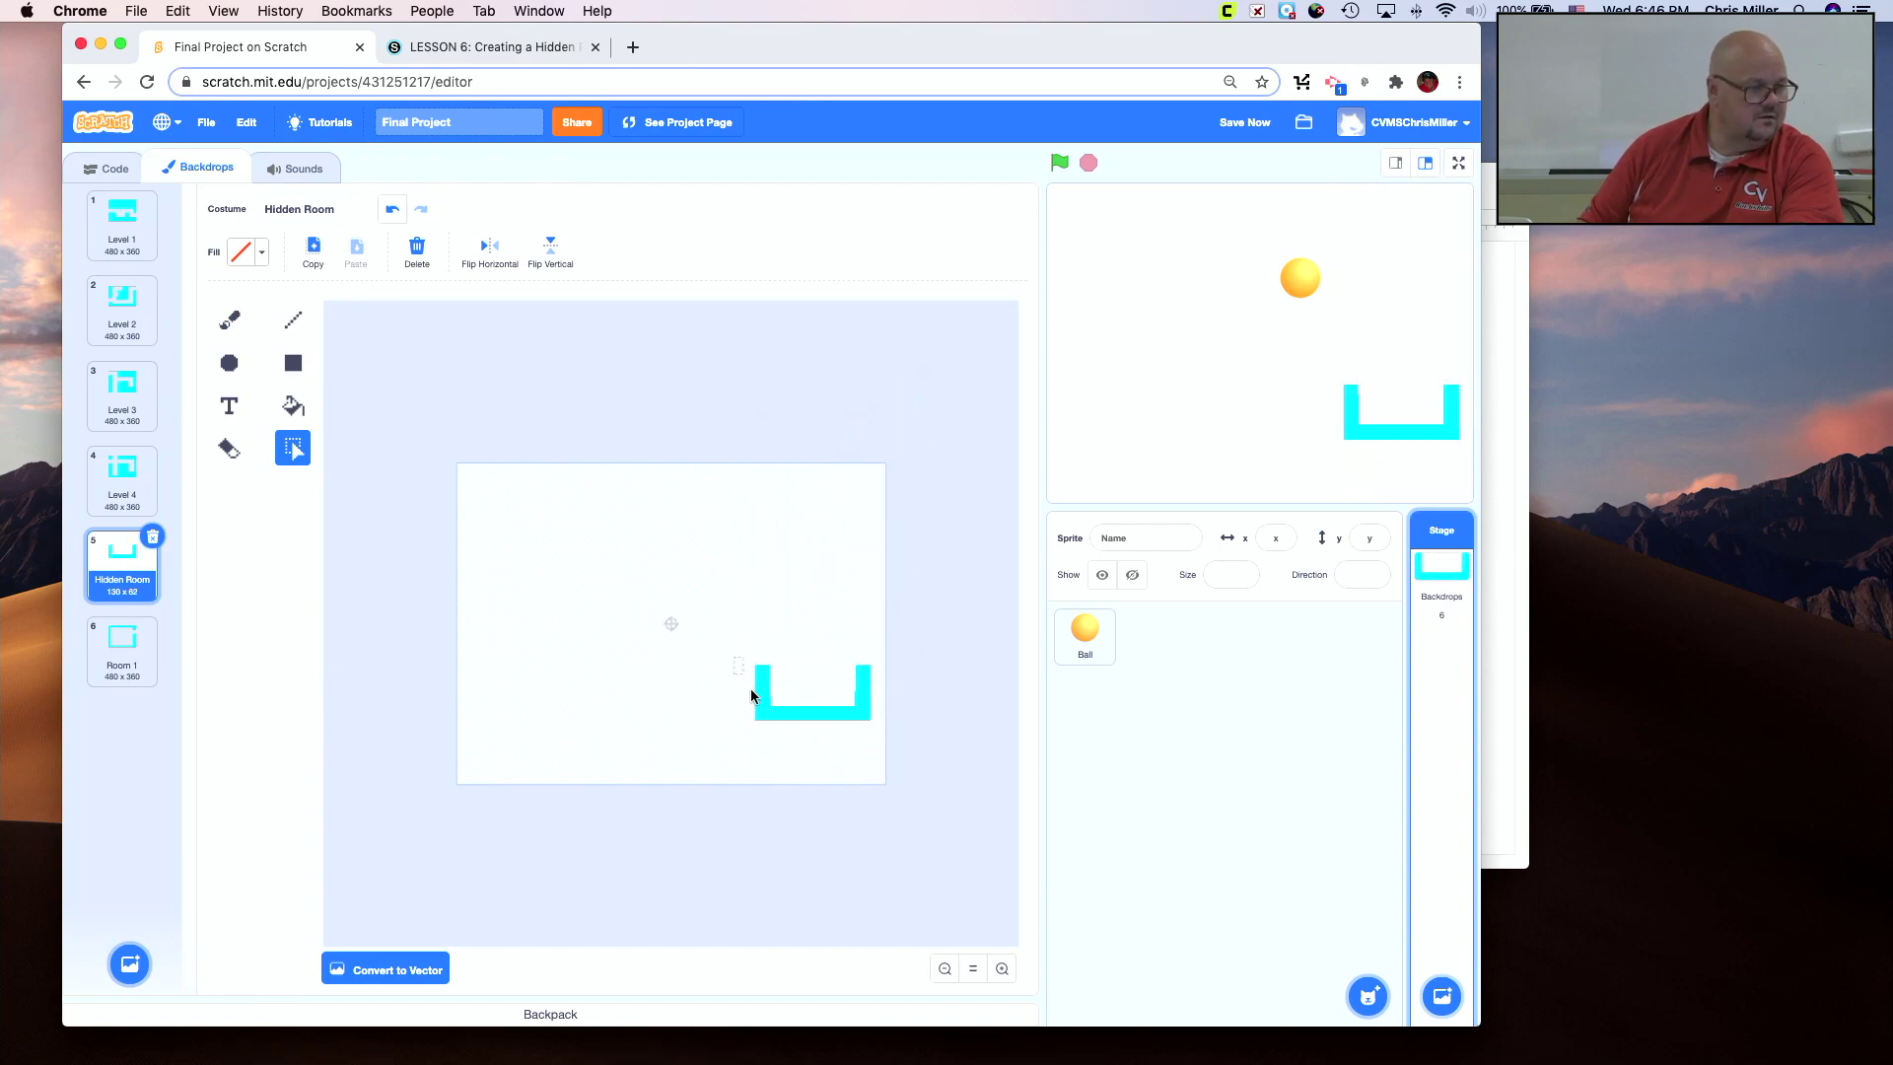
{"action": "key", "text": "Delete"}
{"action": "left_click_drag", "start_coordinate": [760, 731], "coordinate": [738, 739]}
{"action": "key", "text": "Delete"}
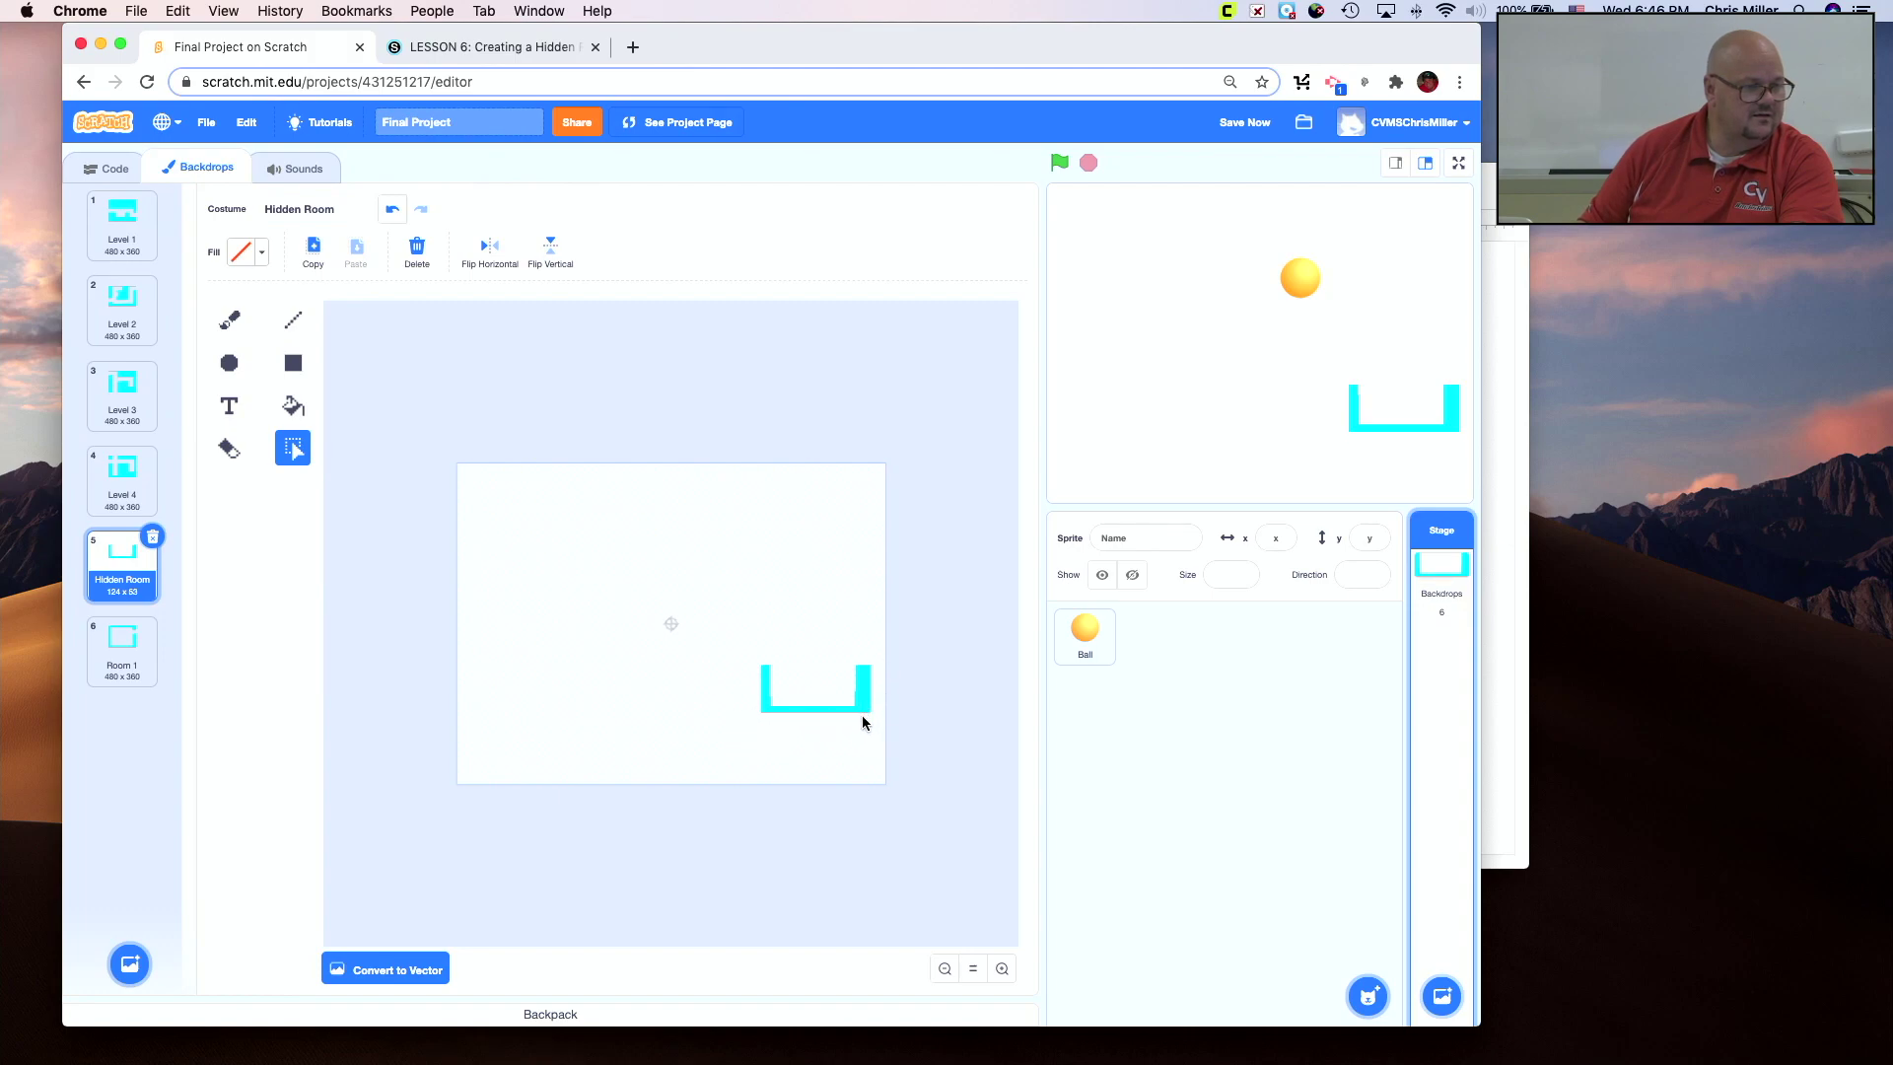
{"action": "left_click_drag", "start_coordinate": [863, 718], "coordinate": [874, 616]}
{"action": "key", "text": "Delete"}
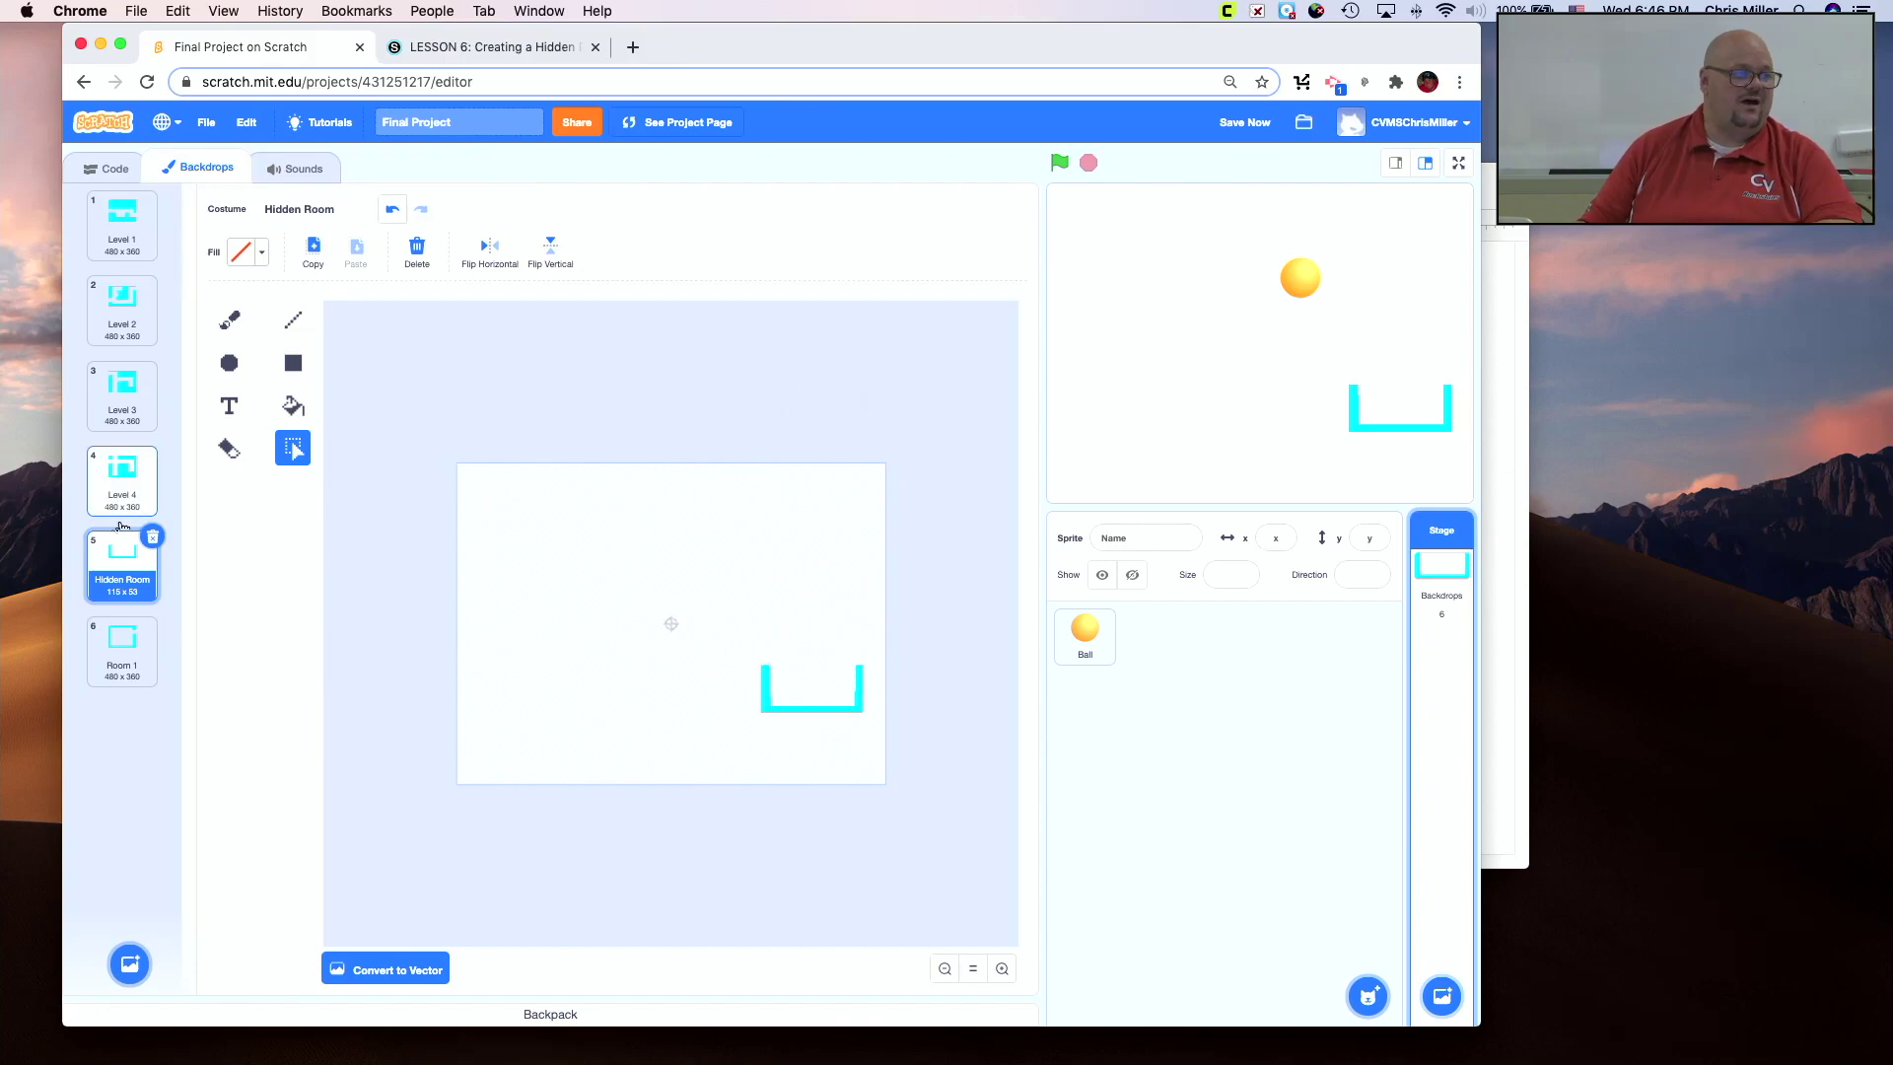
Set the Line tool colour to the bracket's cyan using the eyedropper.
{"action": "left_click", "coordinate": [293, 321]}
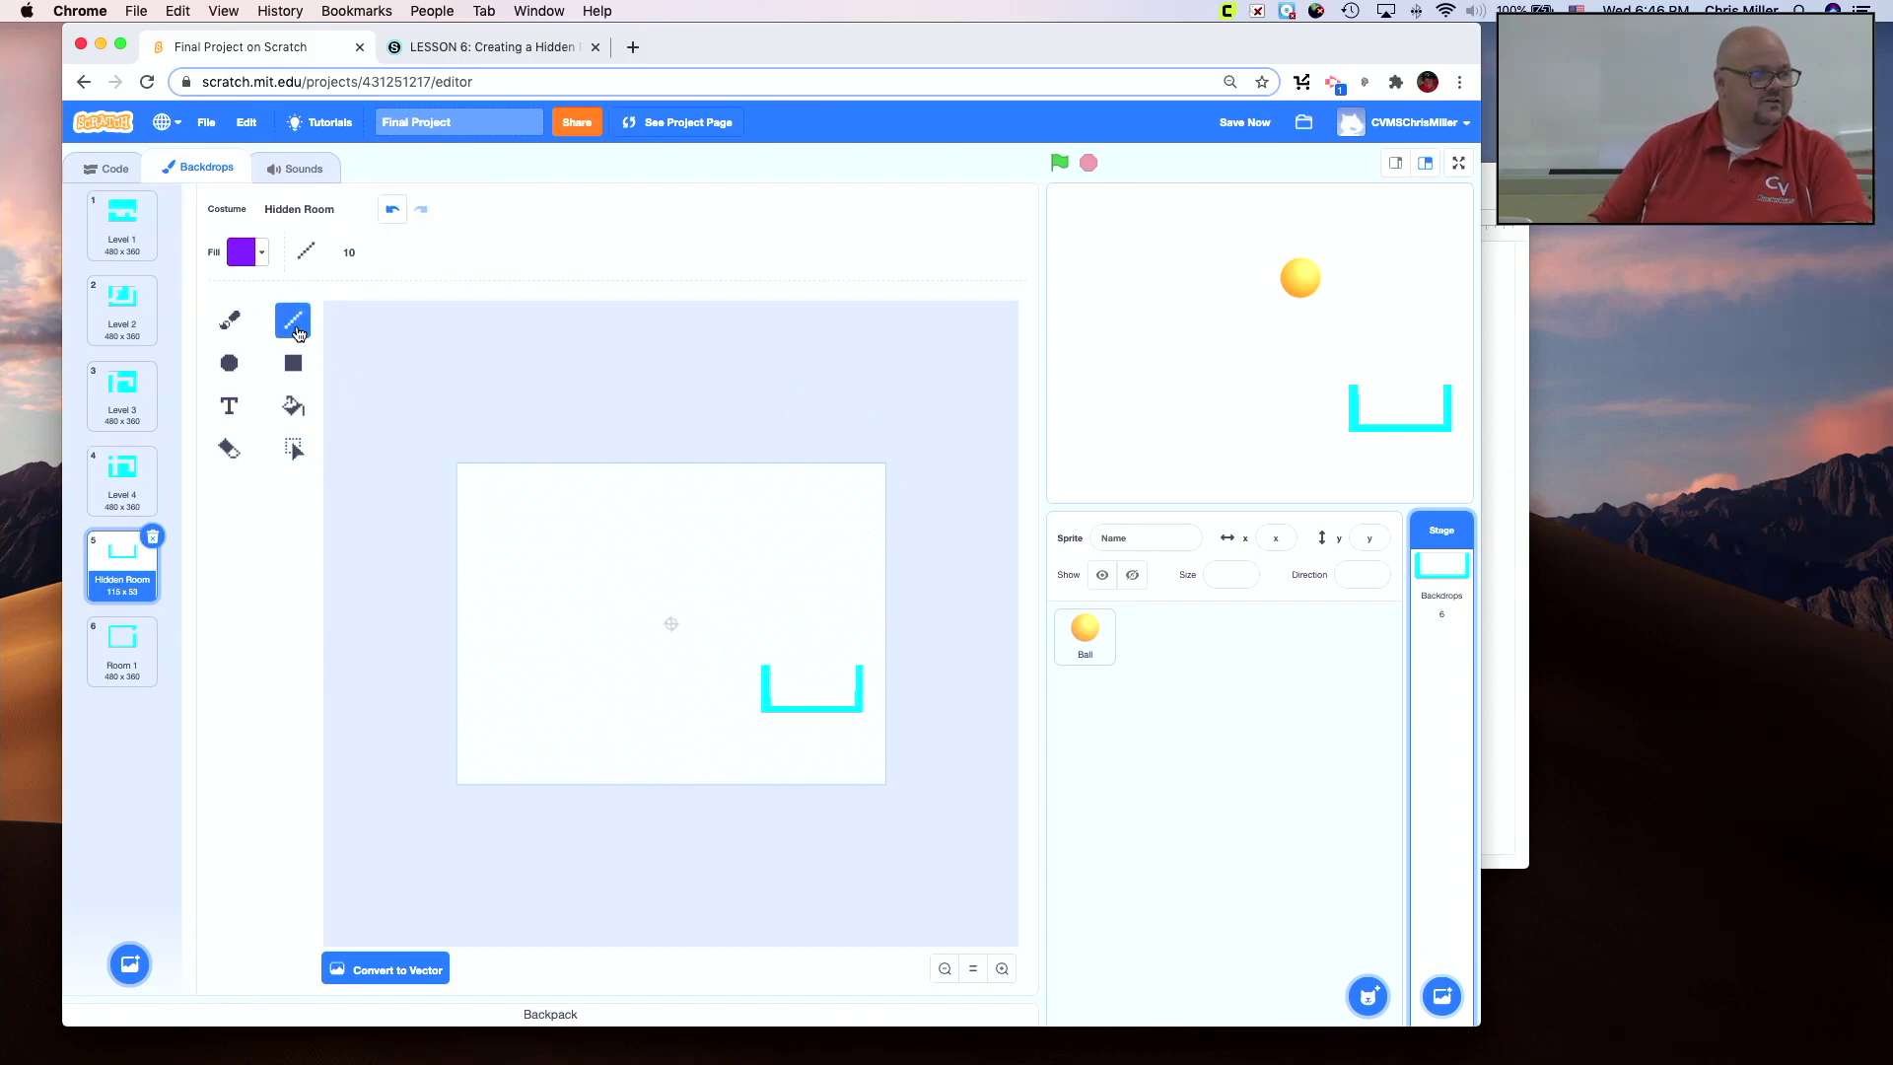
{"action": "left_click", "coordinate": [240, 252]}
{"action": "left_click", "coordinate": [293, 456]}
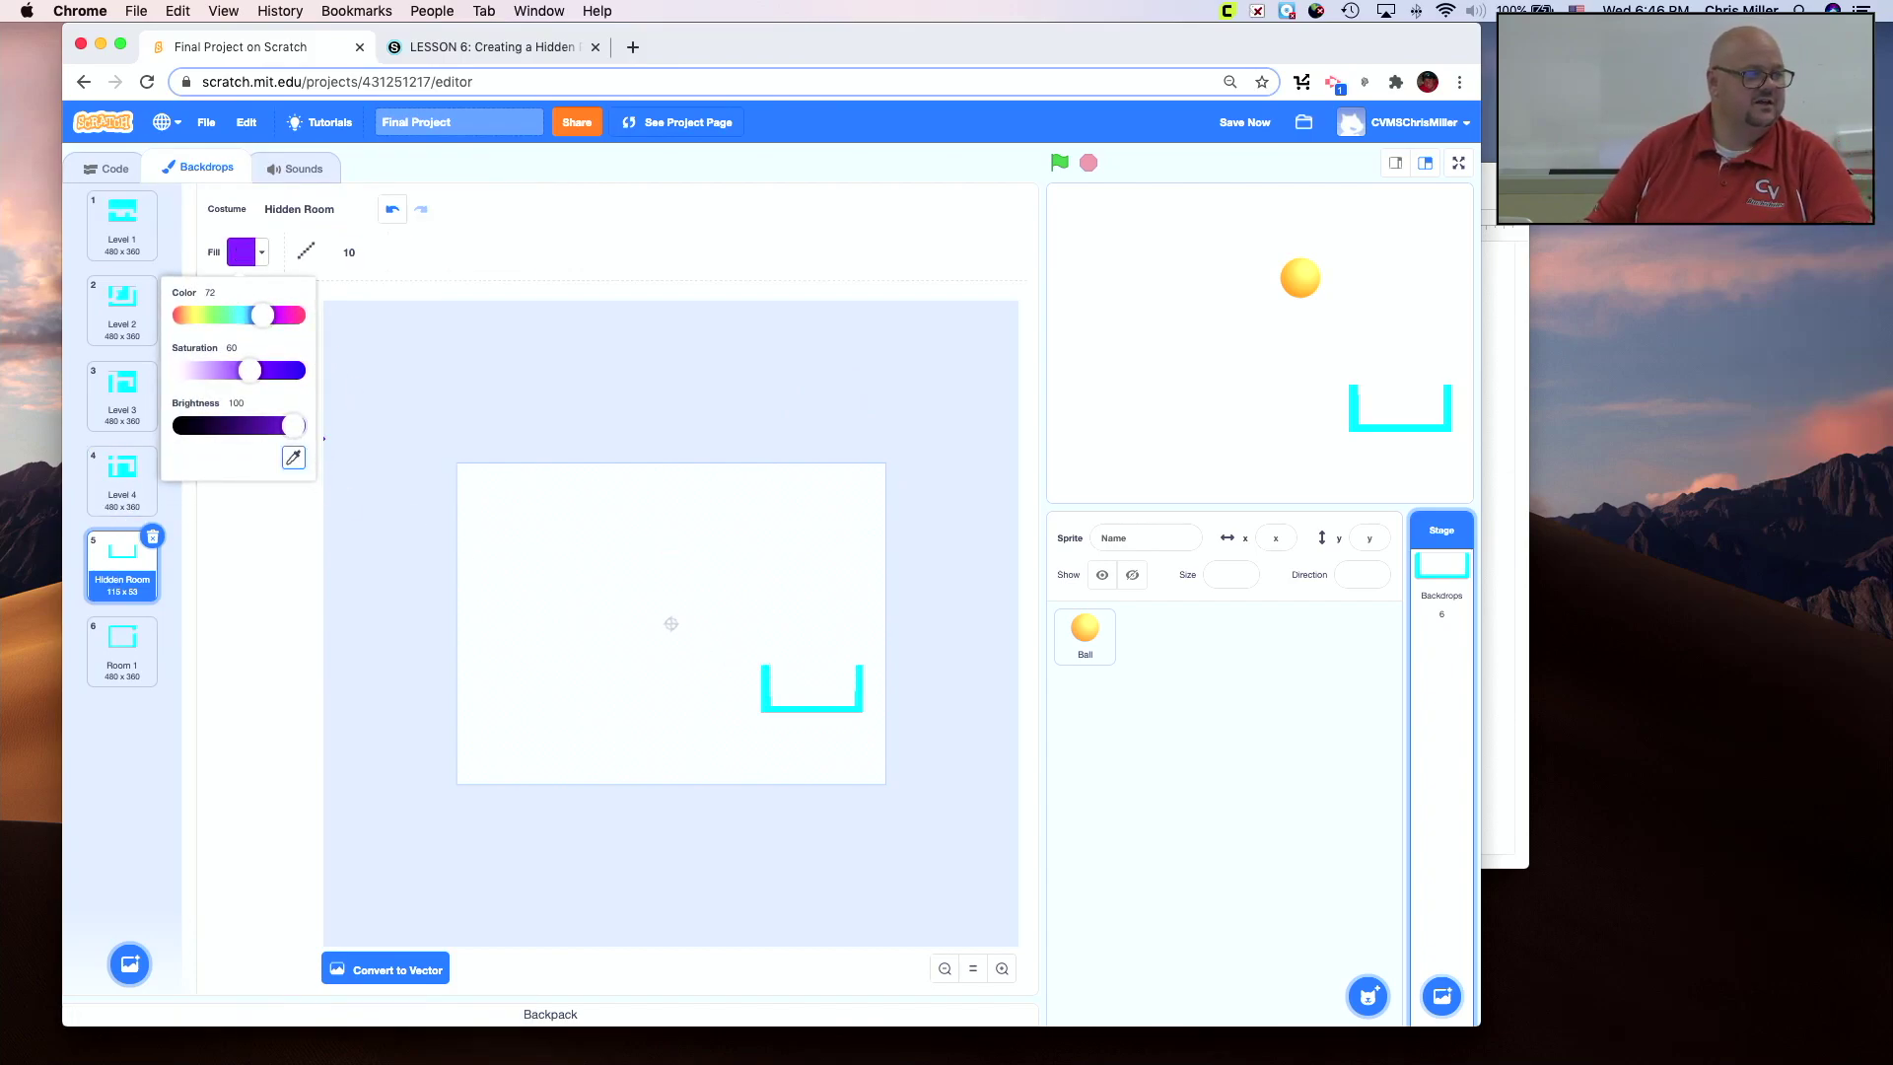
{"action": "left_click", "coordinate": [765, 680]}
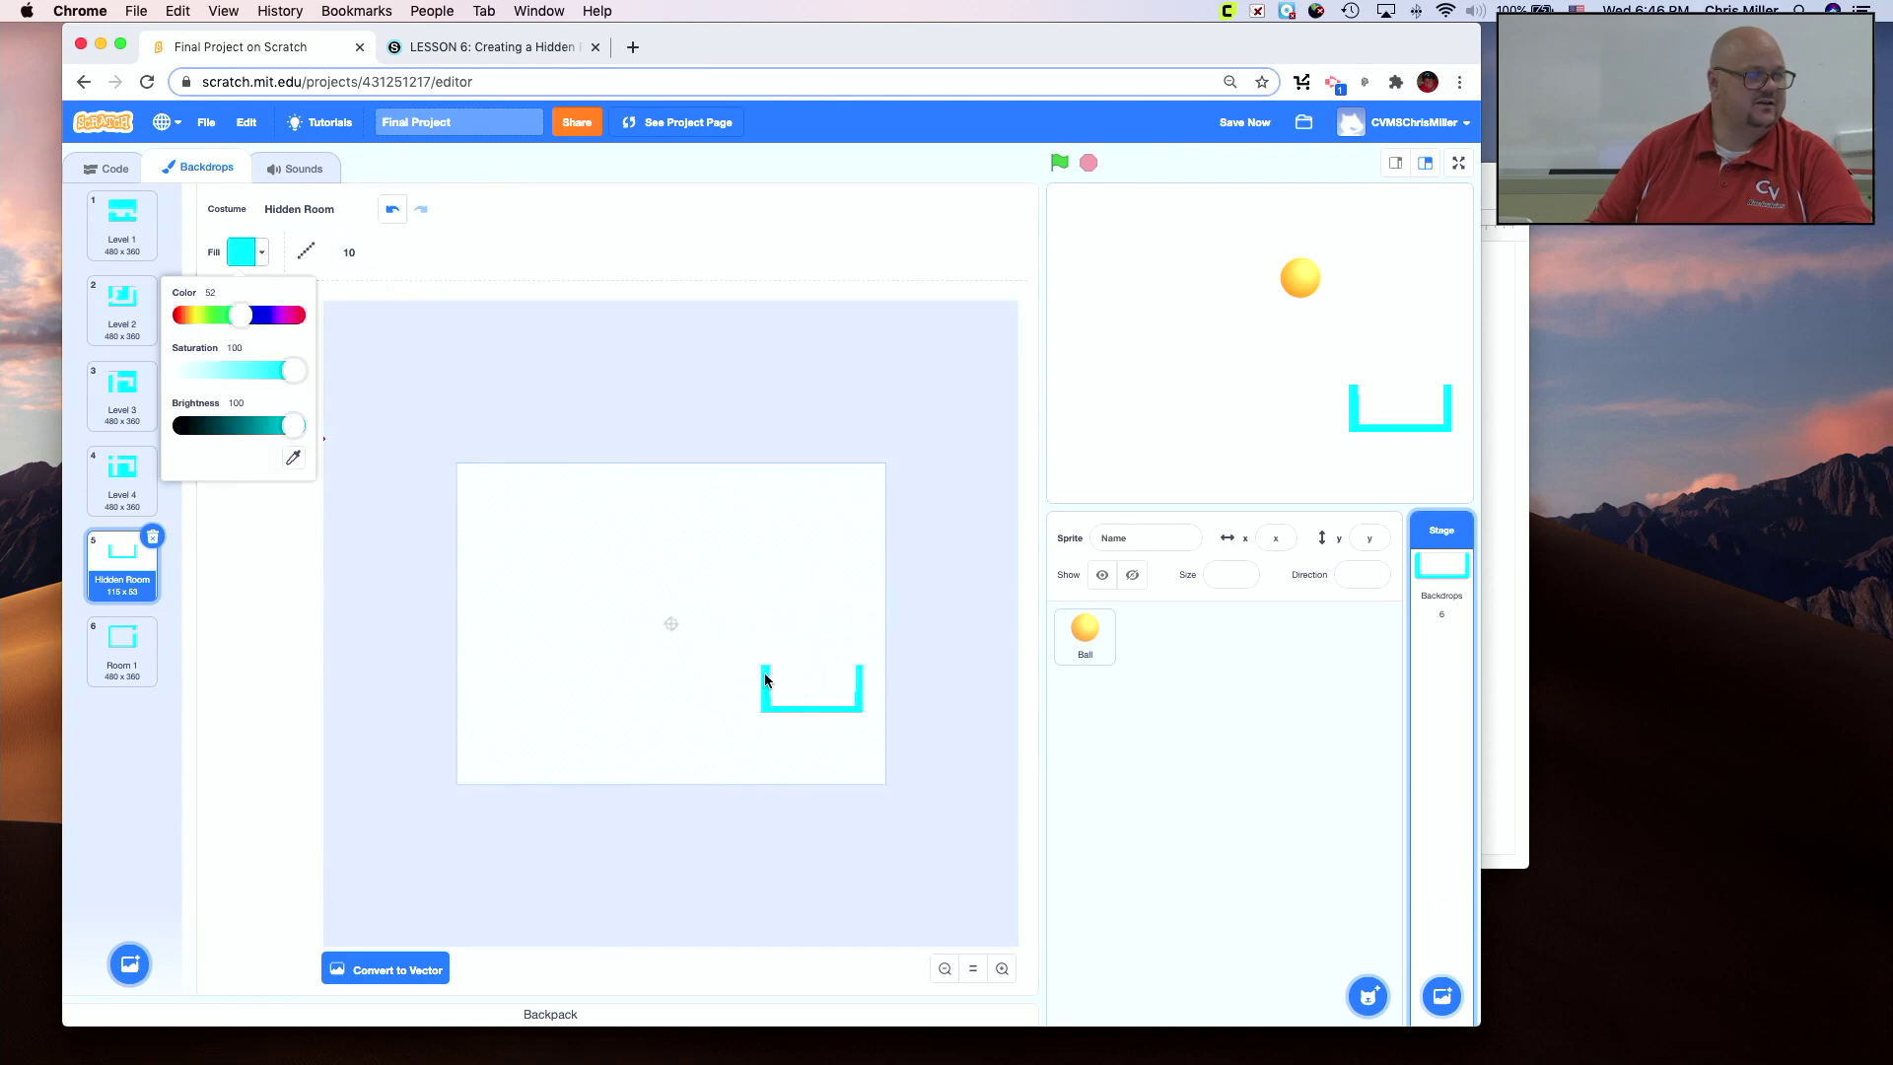
{"action": "left_click", "coordinate": [485, 250]}
Draw cyan walls around the backdrop, fill the outer gap, and move the ball into the bracket.
{"action": "left_click", "coordinate": [493, 769]}
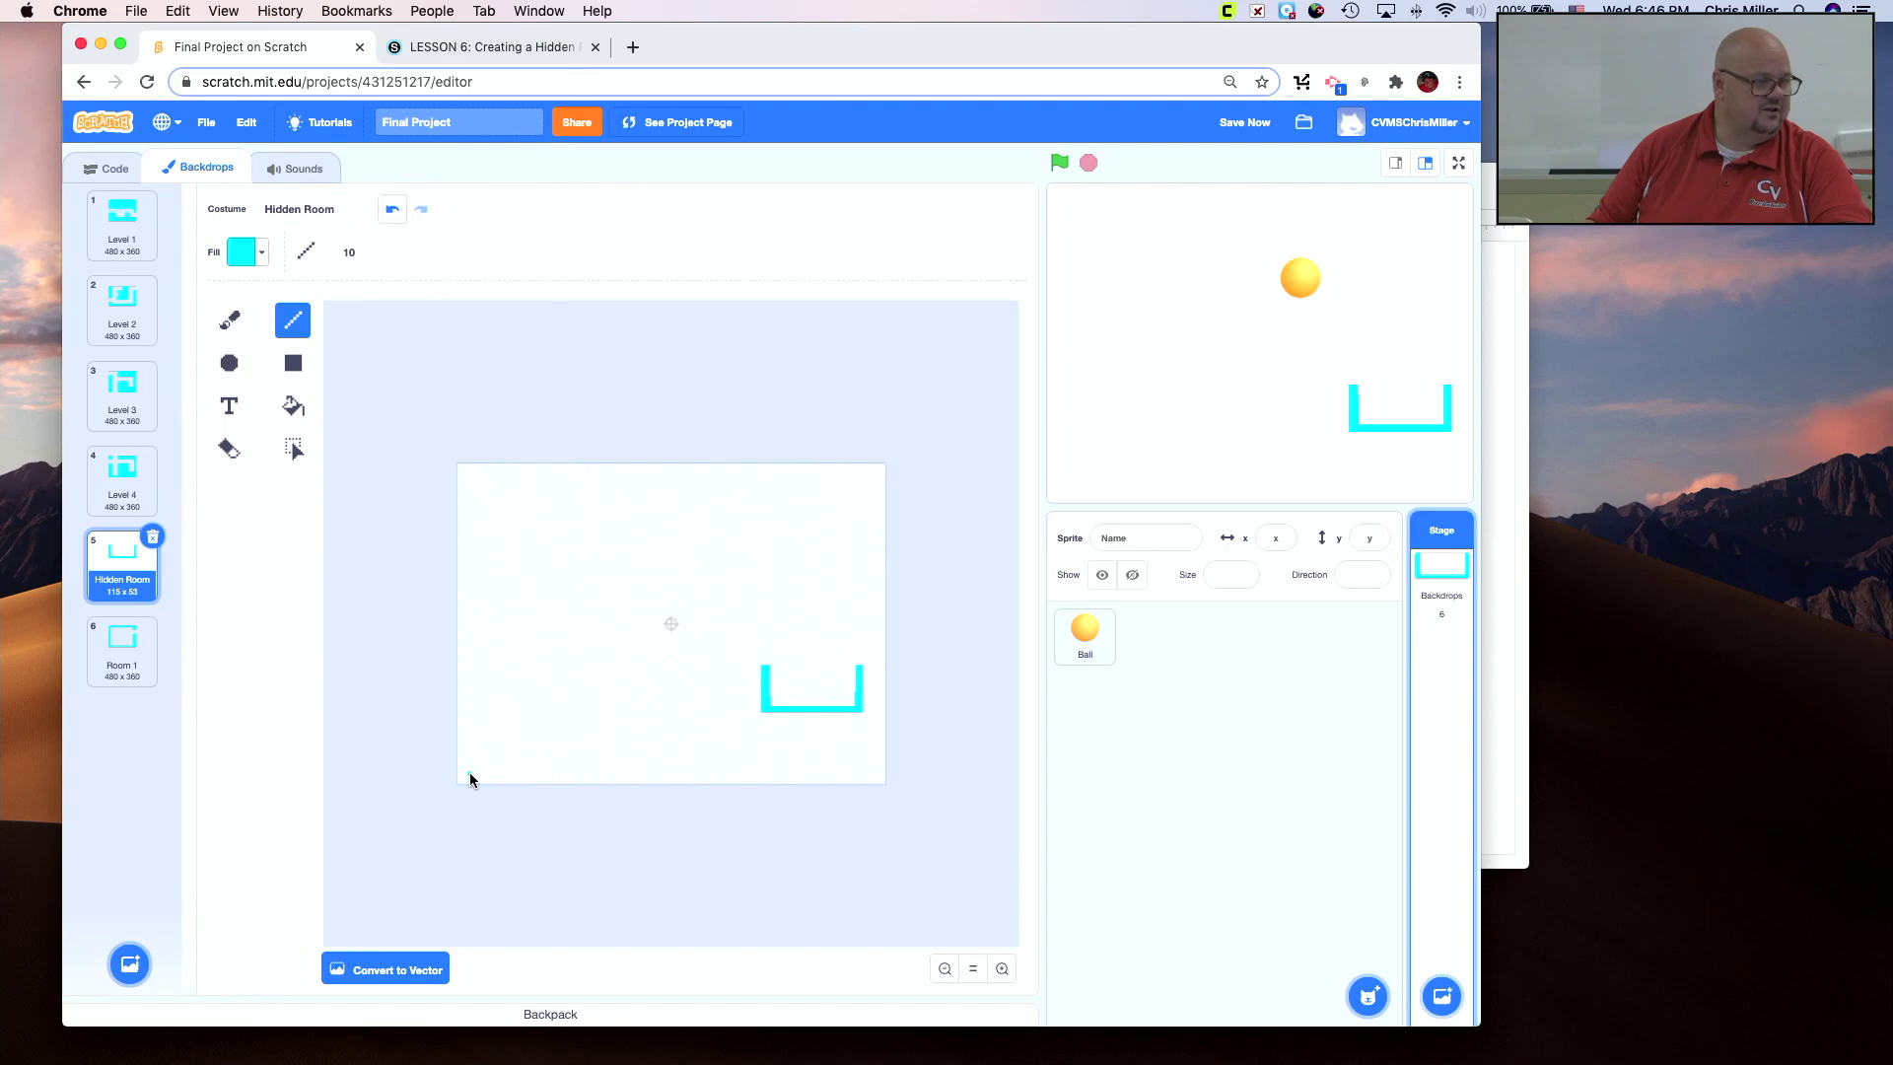
{"action": "mouse_move", "coordinate": [469, 774]}
{"action": "left_mouse_down"}
{"action": "mouse_move", "coordinate": [871, 779]}
{"action": "mouse_move", "coordinate": [873, 480]}
{"action": "left_mouse_up"}
{"action": "left_click_drag", "start_coordinate": [874, 480], "coordinate": [467, 771]}
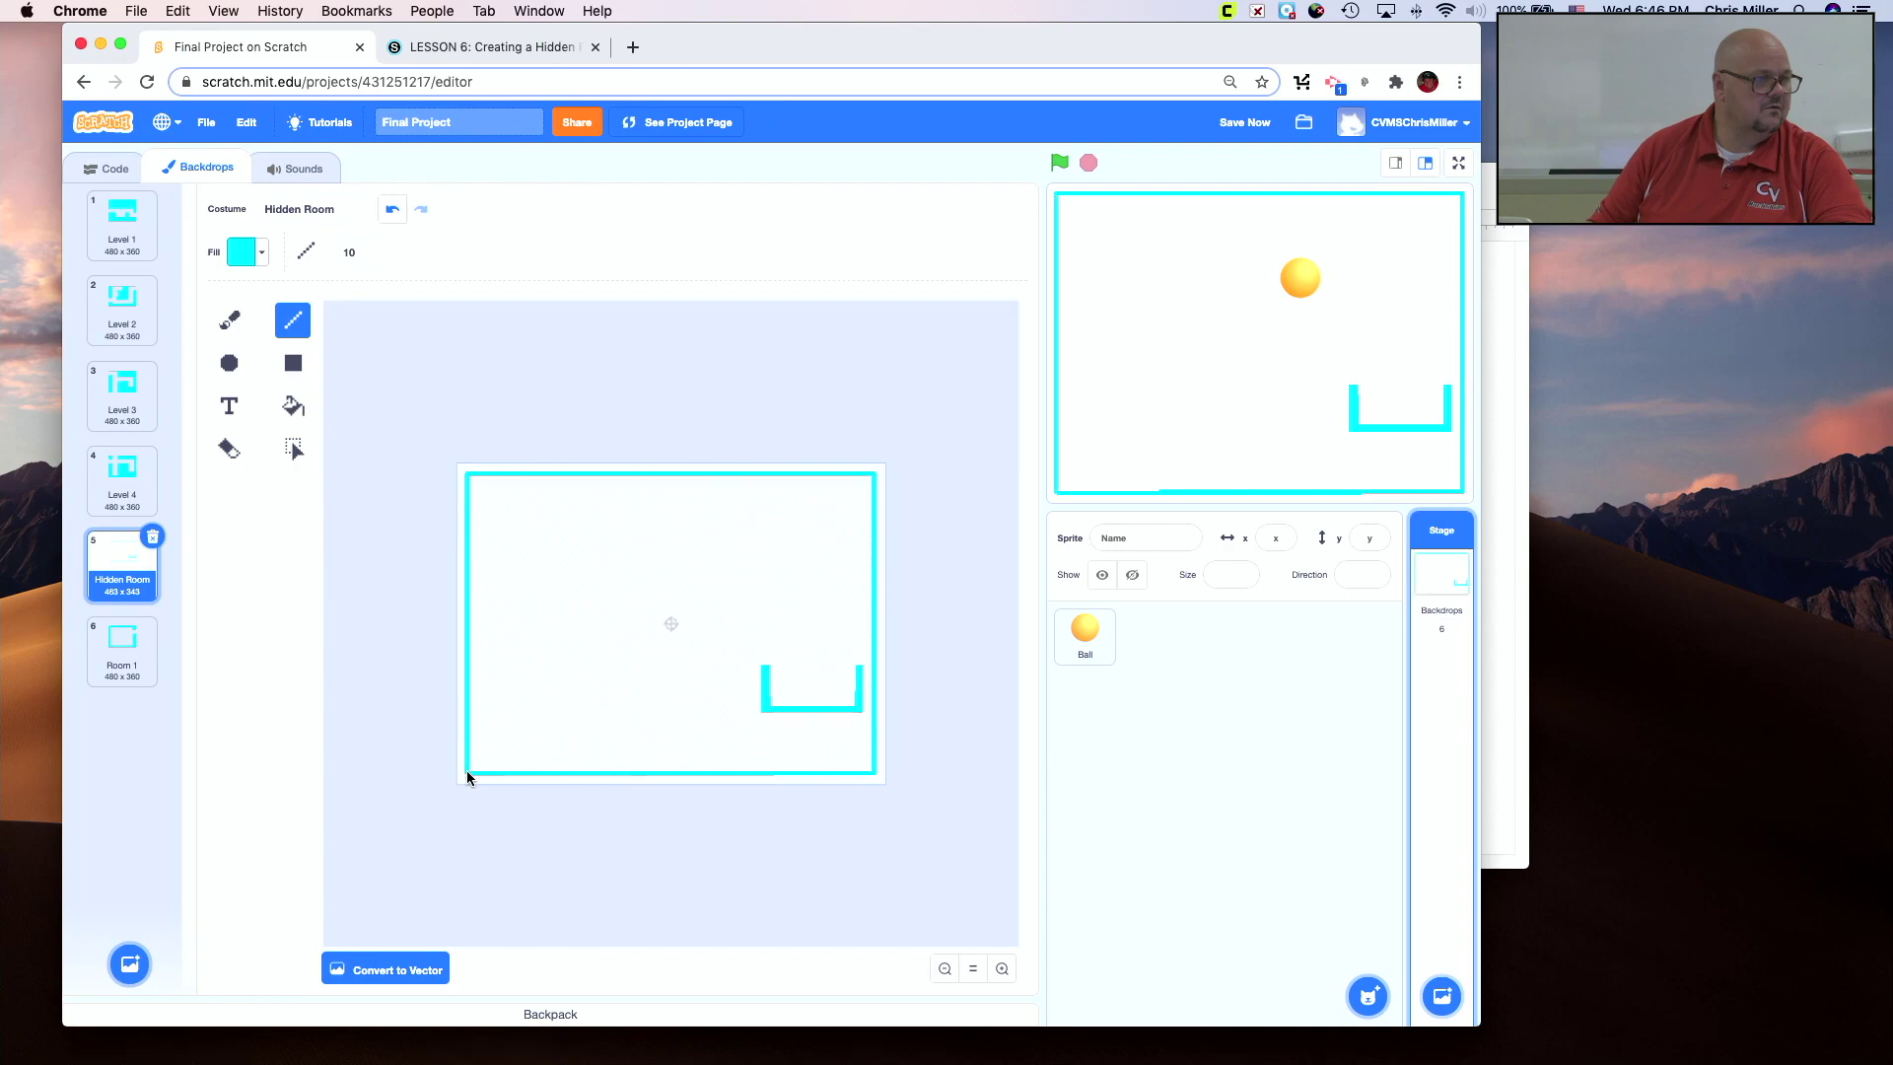
{"action": "left_click", "coordinate": [293, 405]}
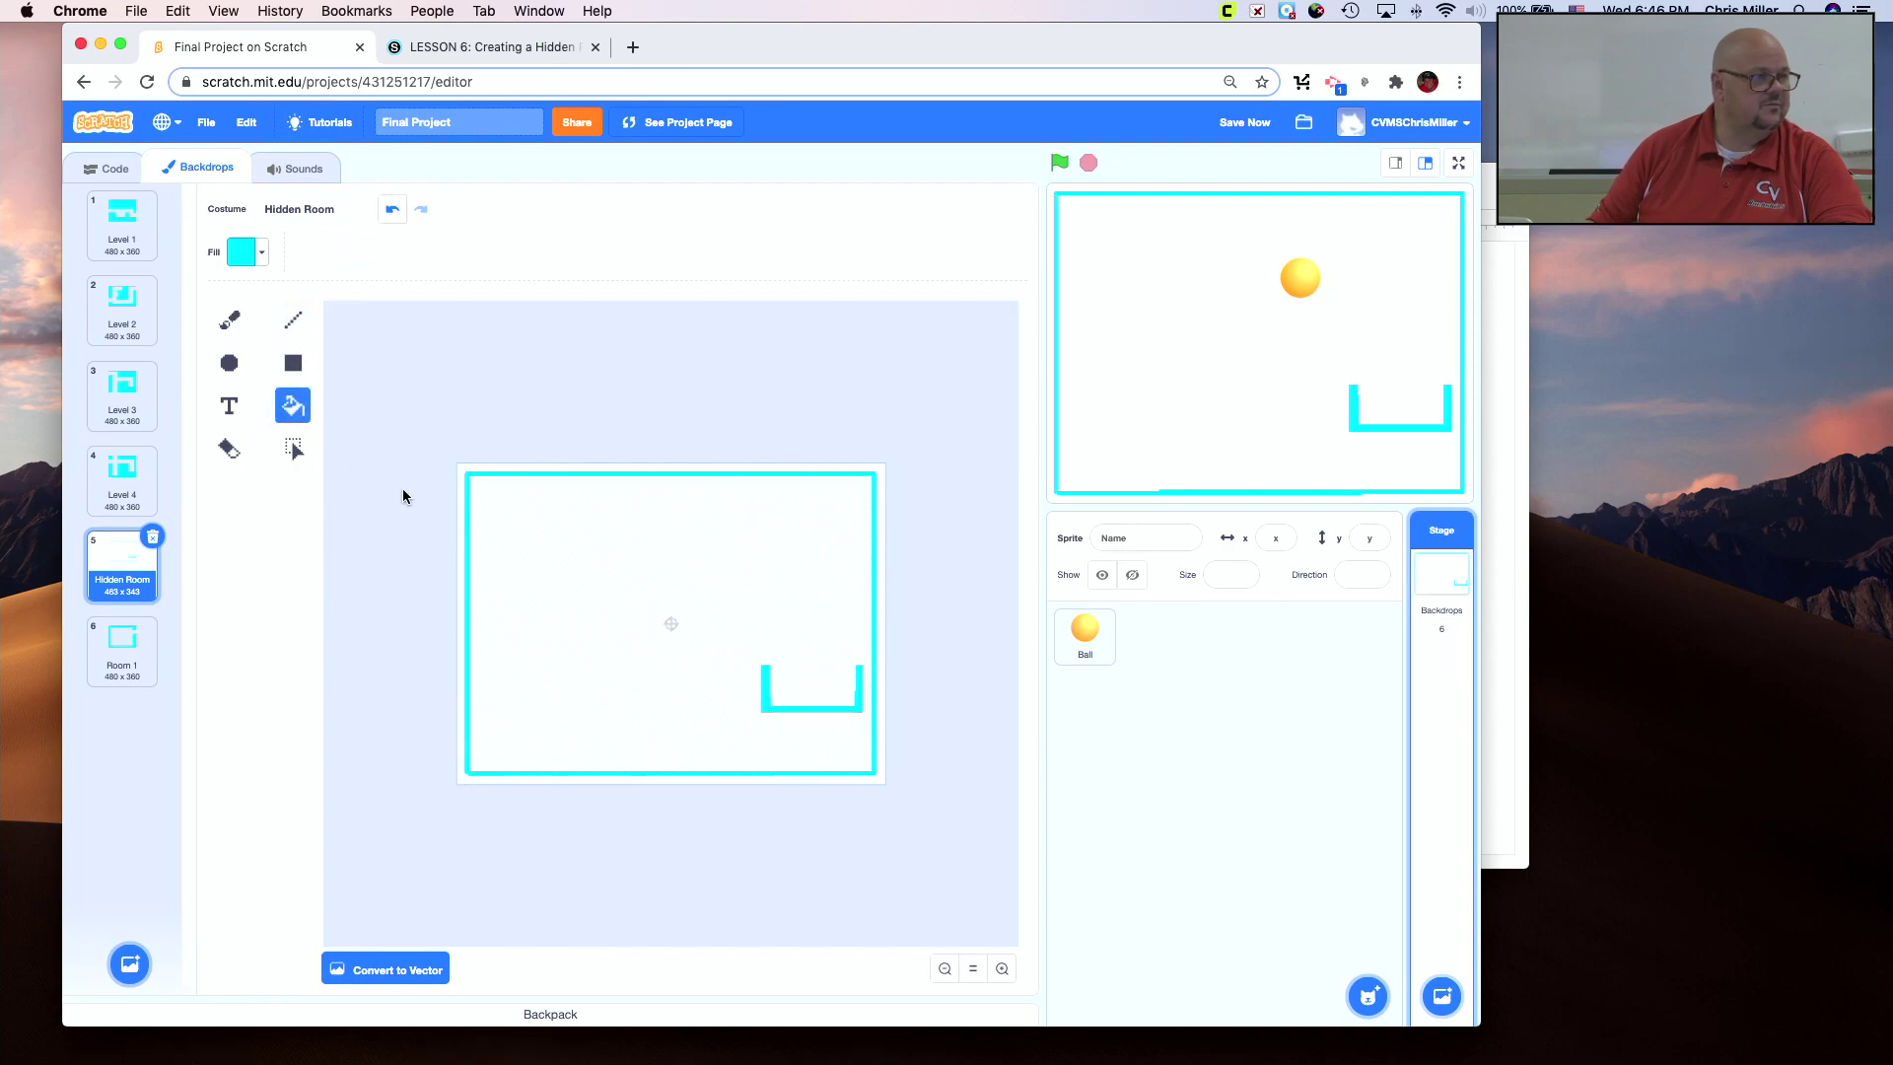
{"action": "left_click", "coordinate": [458, 501]}
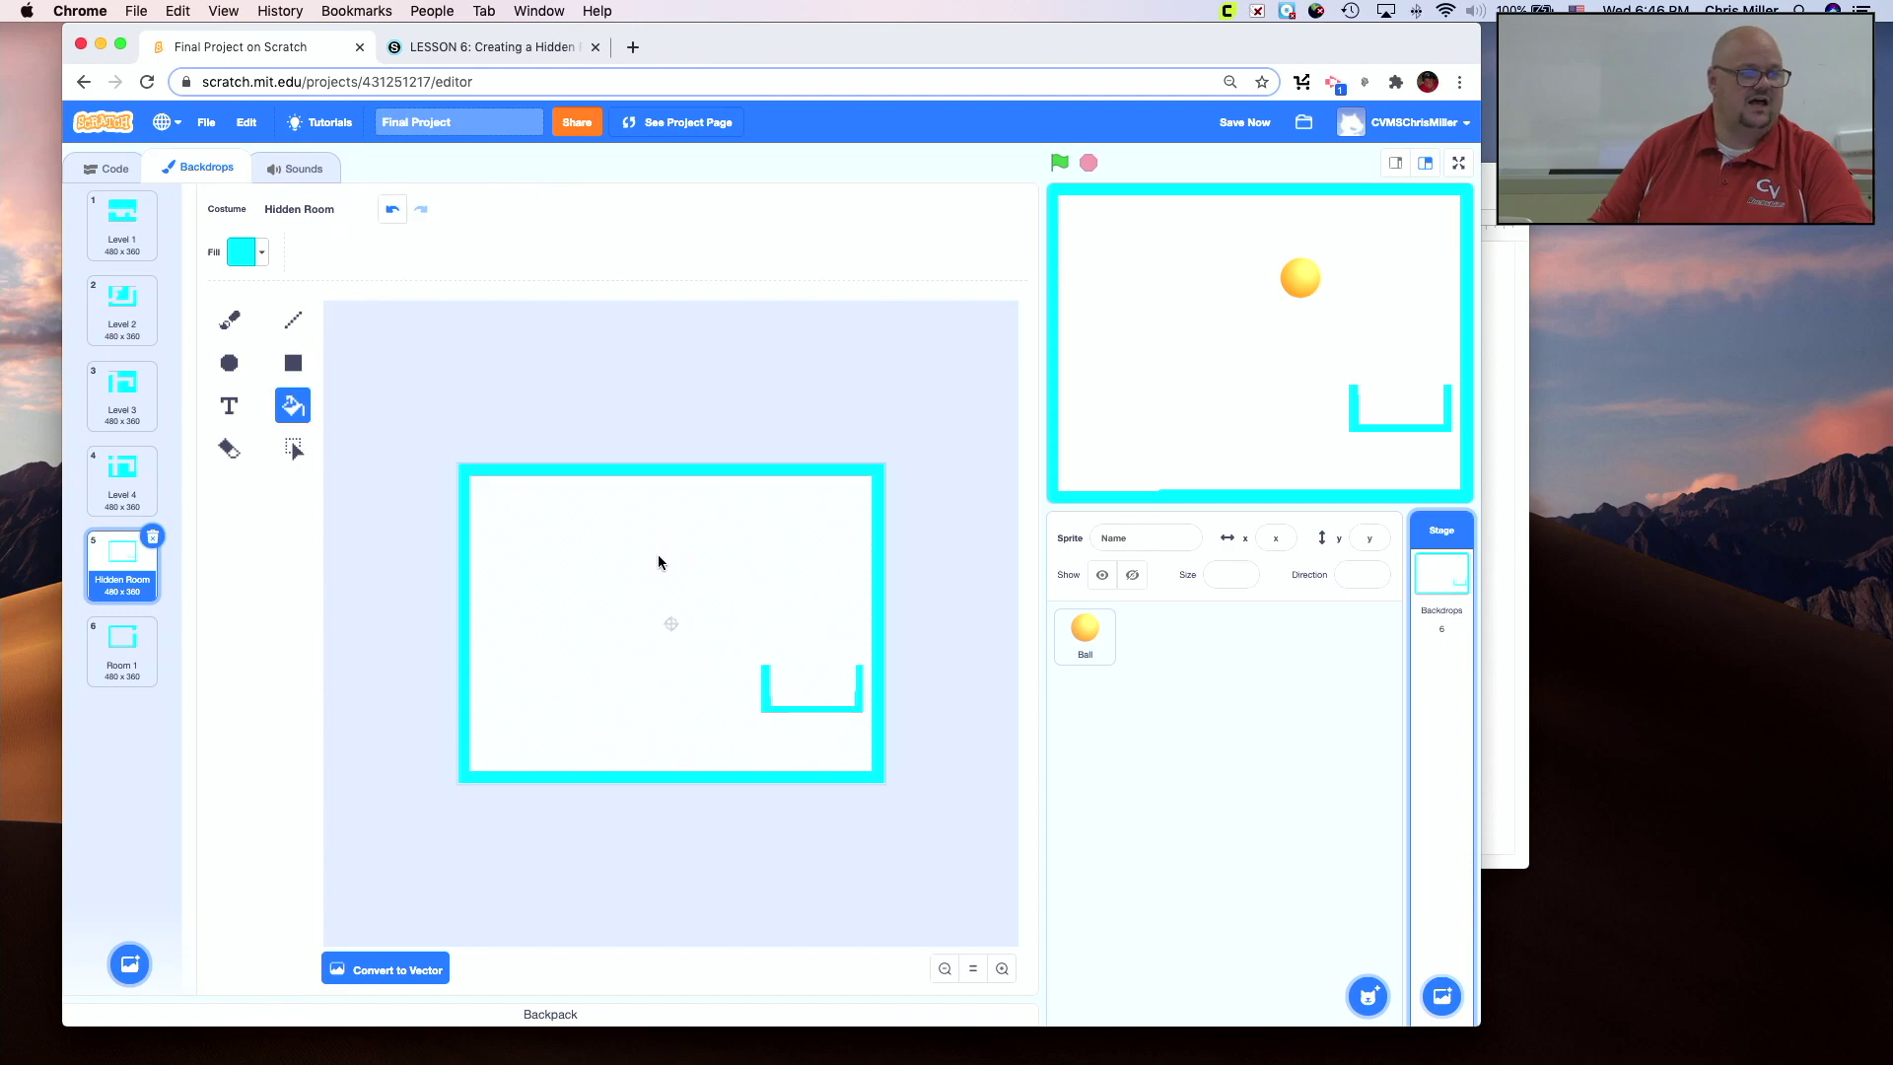
{"action": "left_click_drag", "start_coordinate": [1297, 275], "coordinate": [1395, 393]}
Compare the ball's position against Level 4, then return to the Hidden Room backdrop.
{"action": "left_click", "coordinate": [1441, 572]}
{"action": "left_click", "coordinate": [118, 483]}
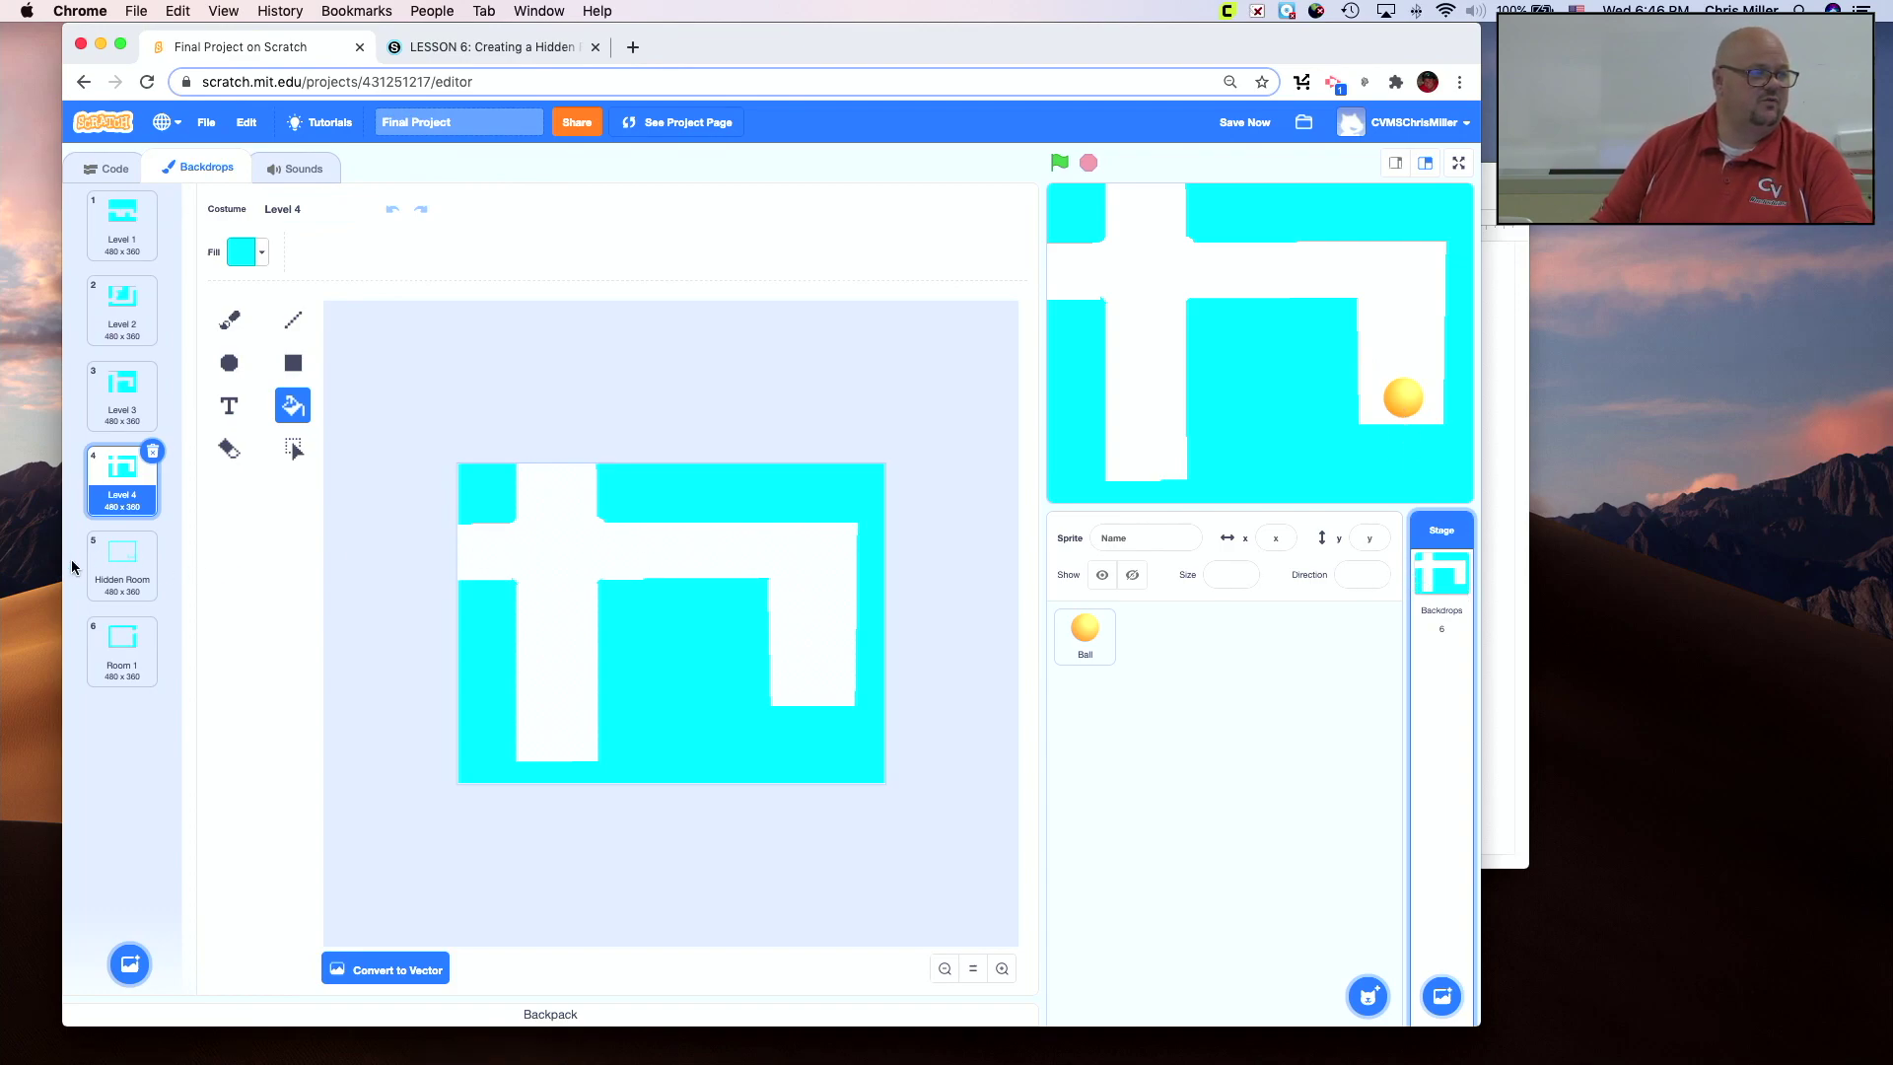
{"action": "left_click", "coordinate": [125, 568]}
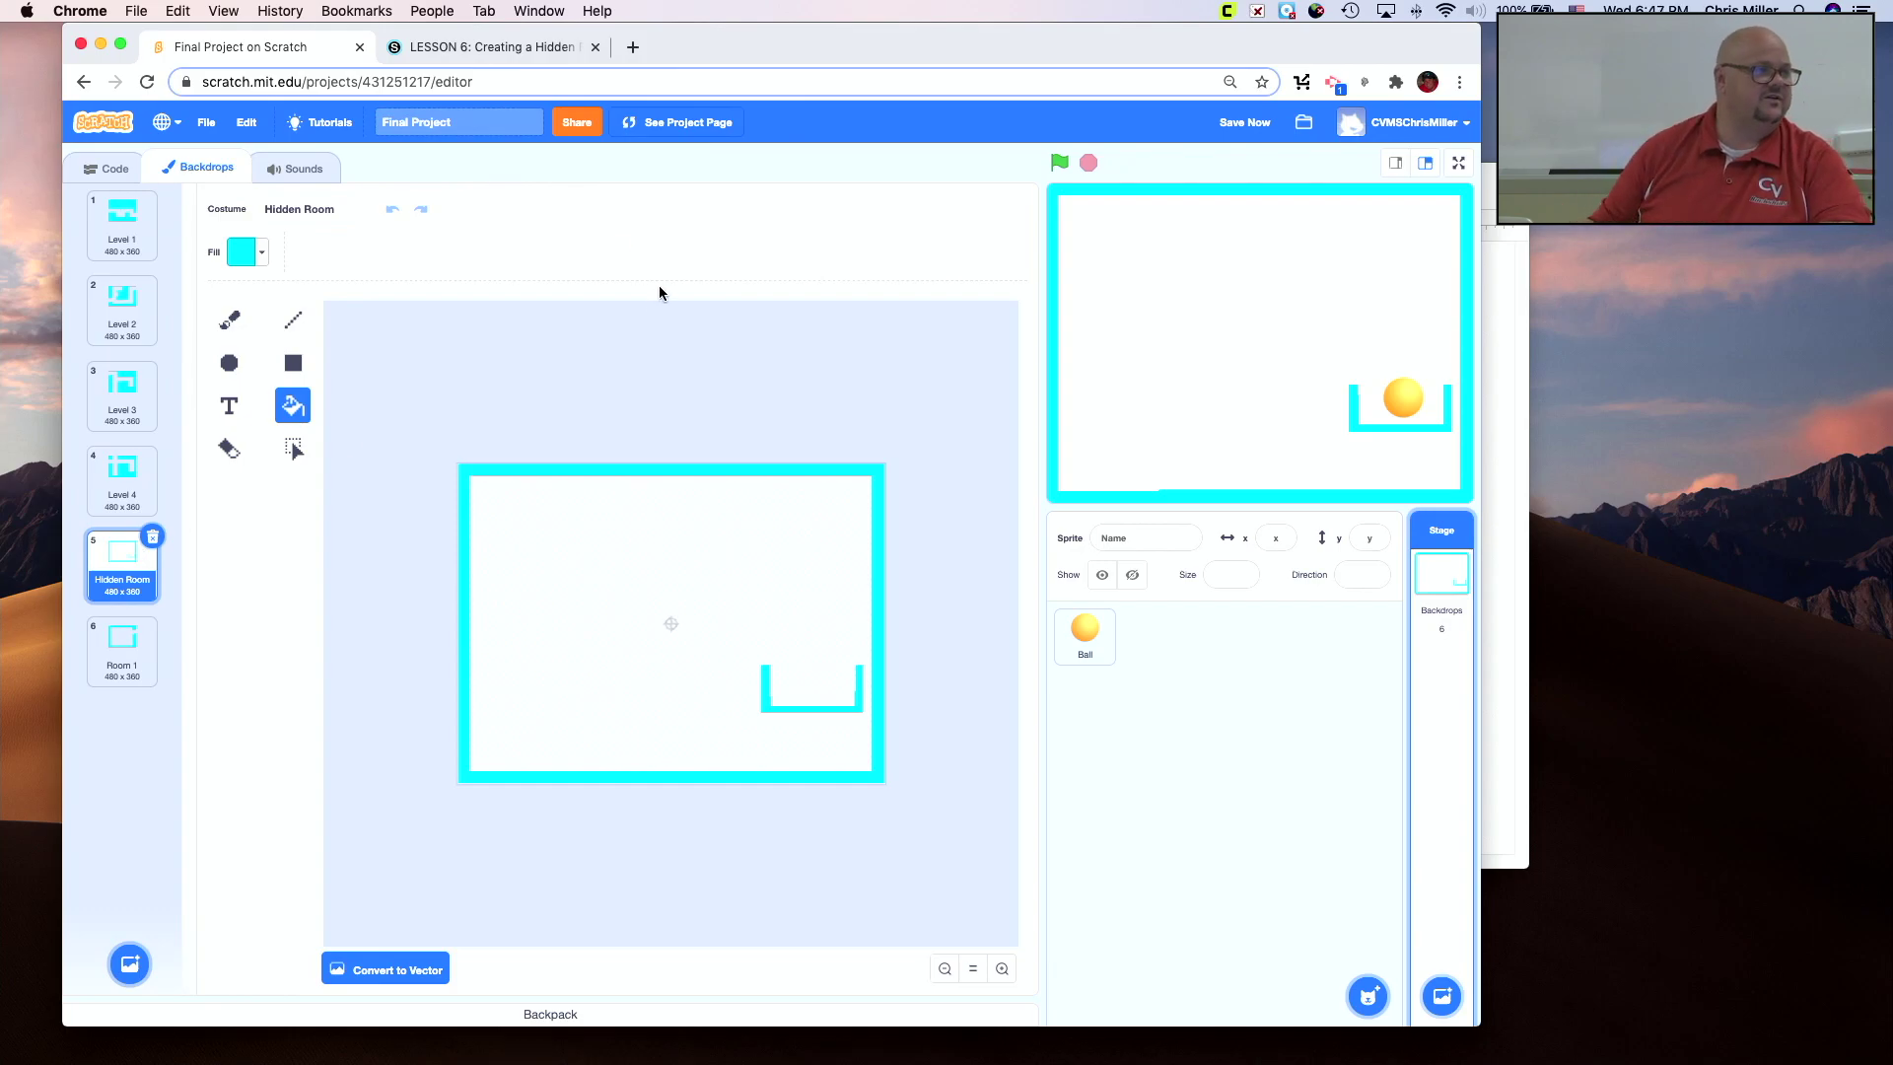
{"action": "left_click", "coordinate": [482, 48]}
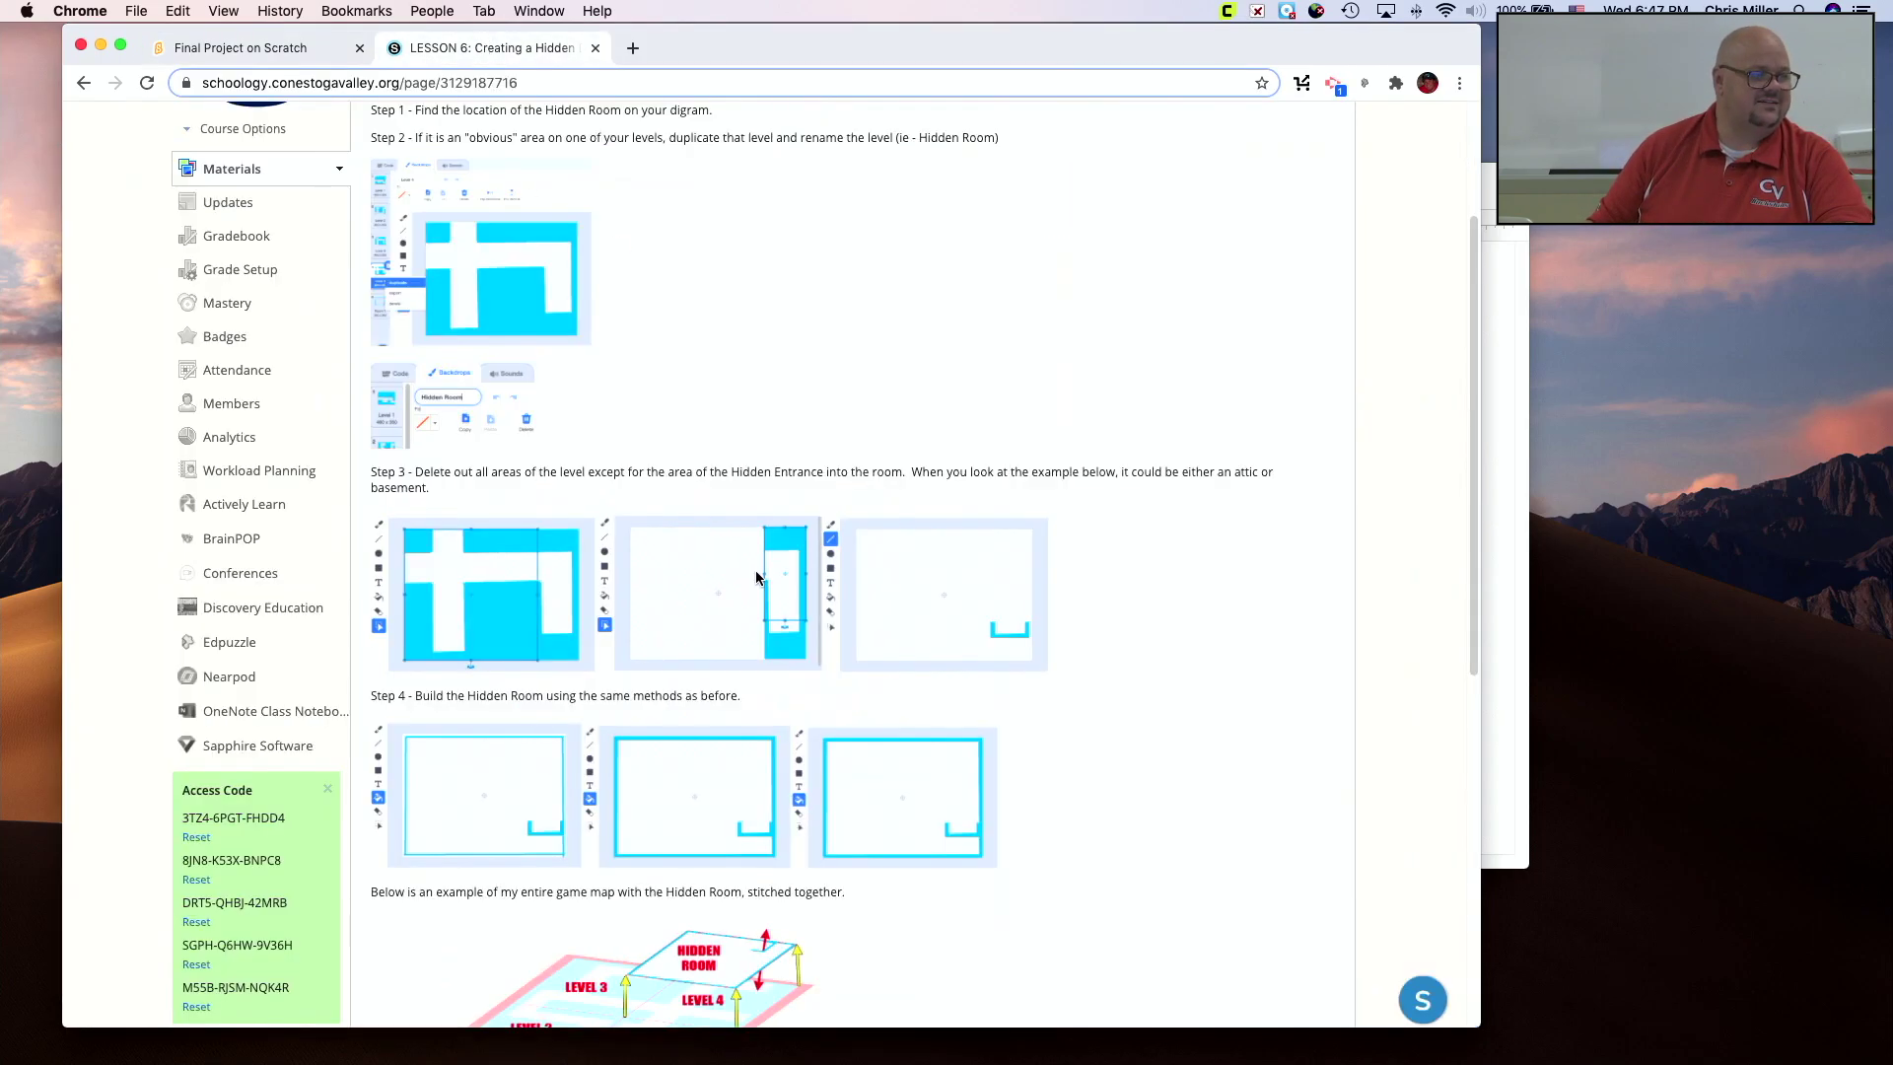
Scroll the Hidden Room lesson to the game map and hand-drawn level grid.
{"action": "scroll", "coordinate": [754, 562], "scroll_direction": "up", "scroll_amount": 3}
{"action": "scroll", "coordinate": [752, 562], "scroll_direction": "down", "scroll_amount": 10}
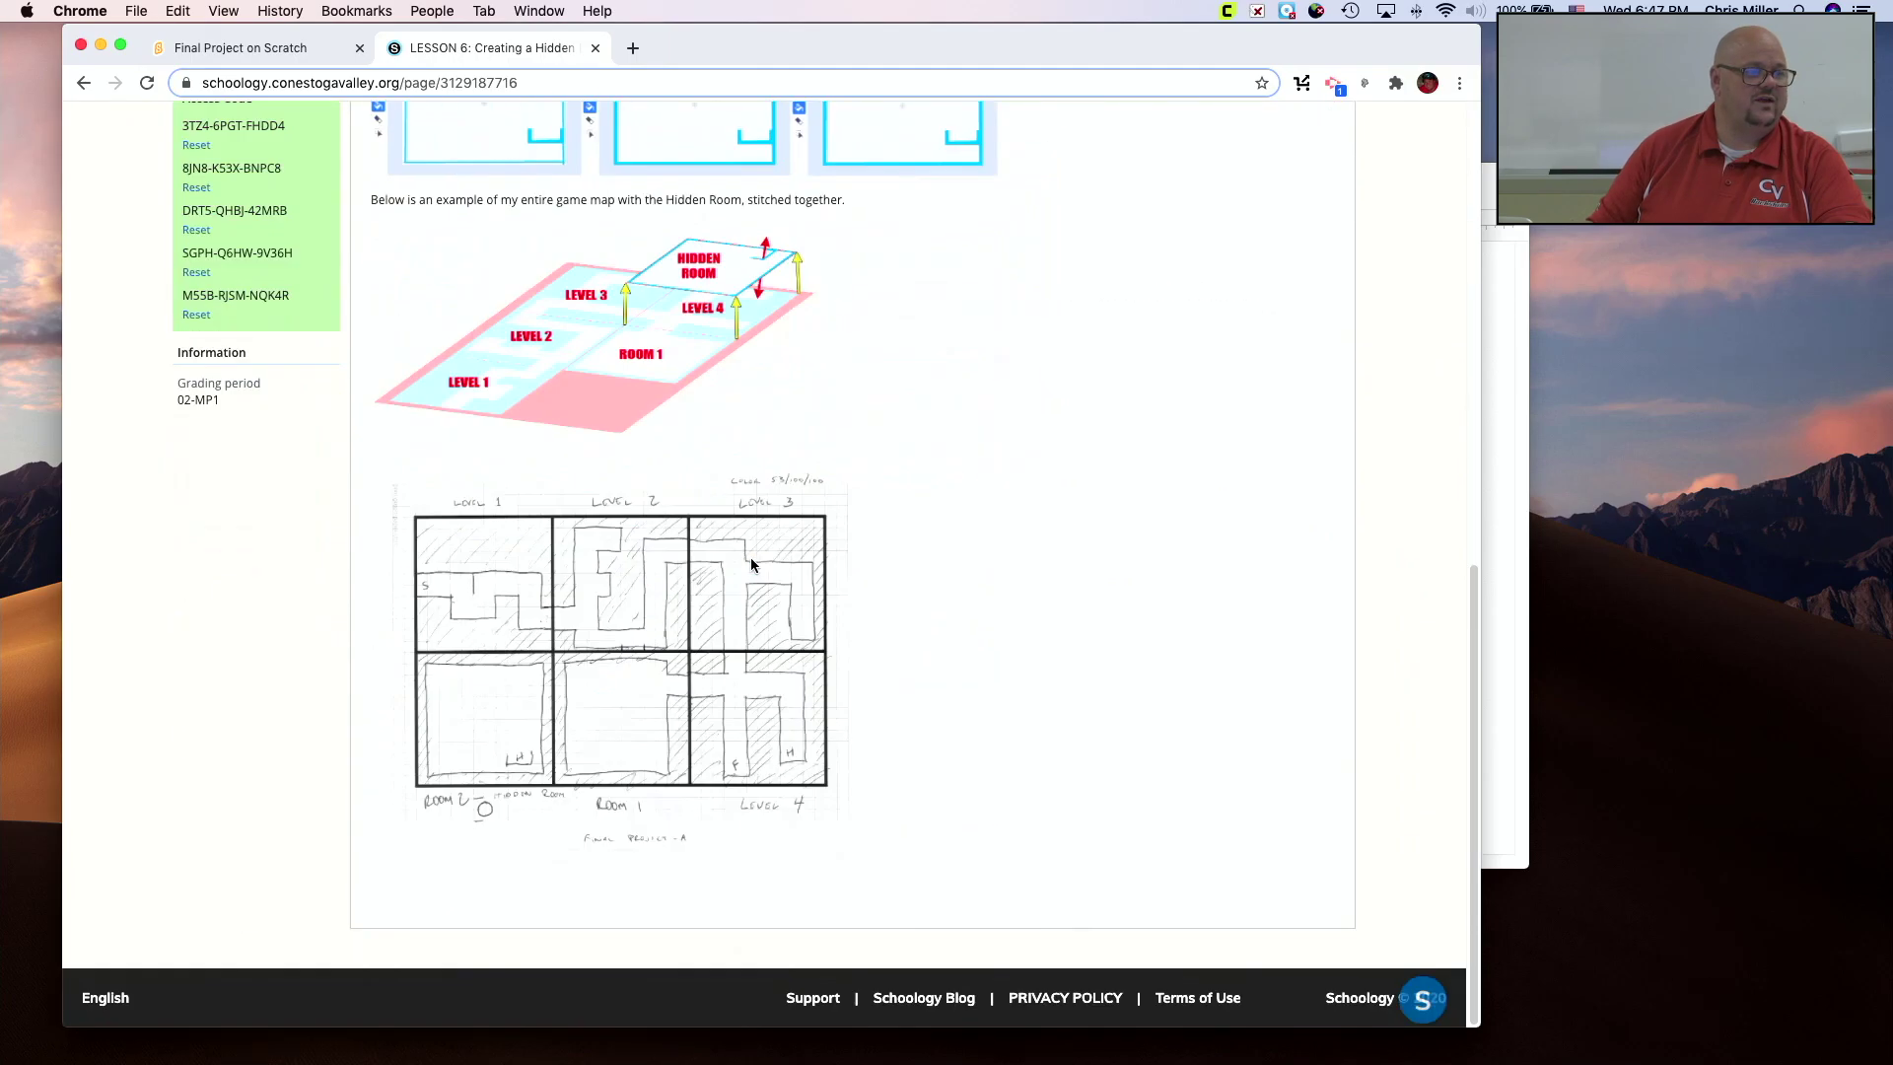